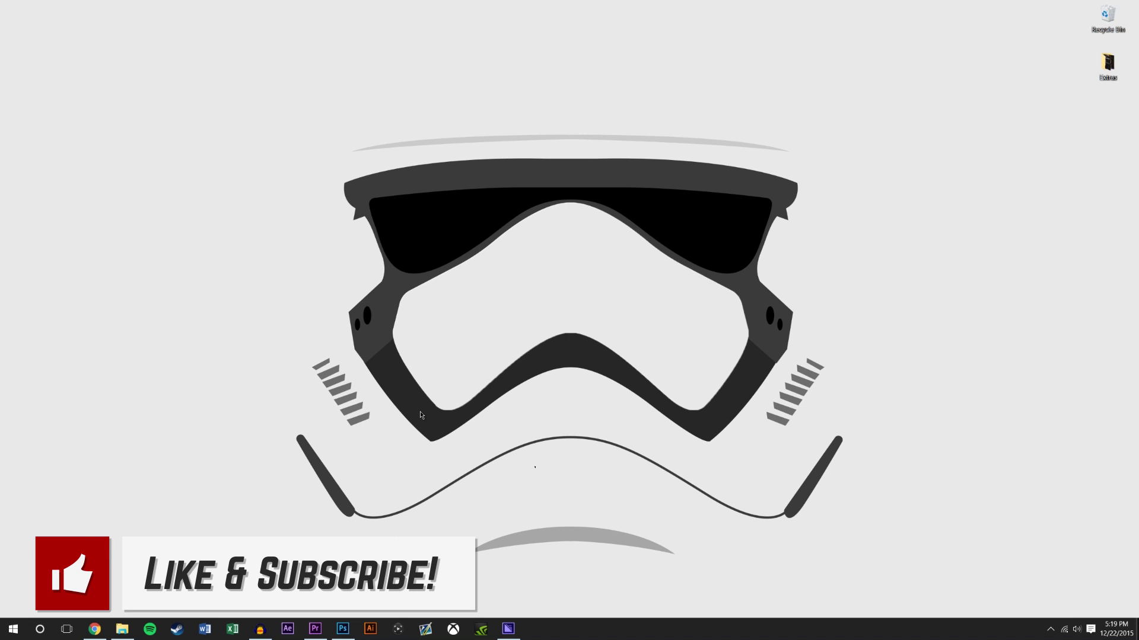
Step: Switch to the web browser, open the Death Star video from the YouTube channel's uploads and play it from about 1:31
left_click(94, 628)
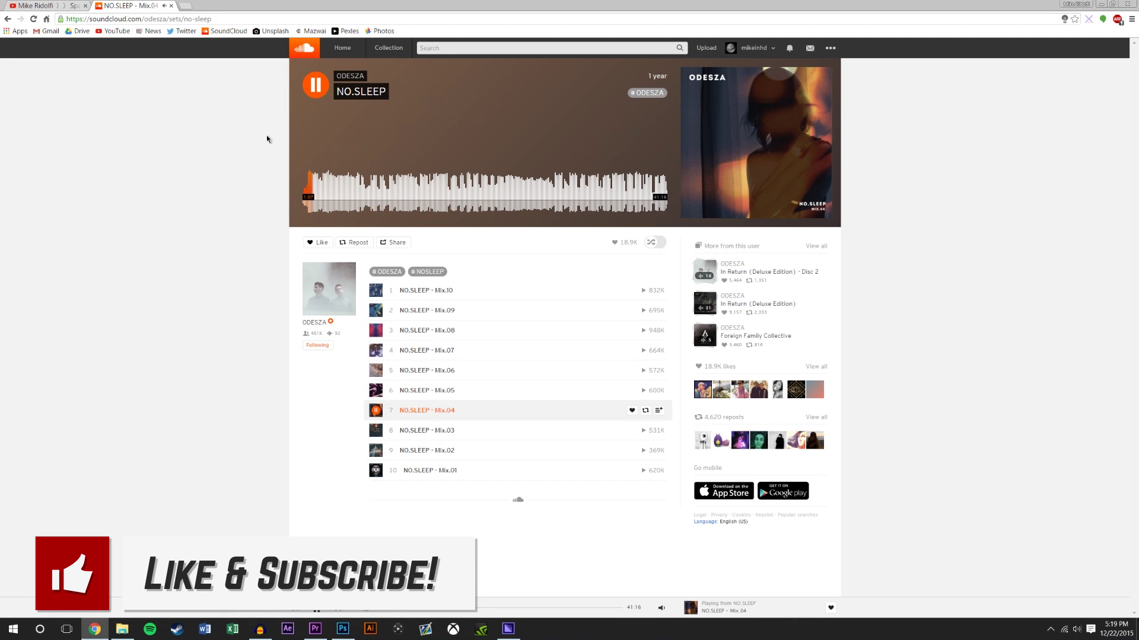
left_click(34, 4)
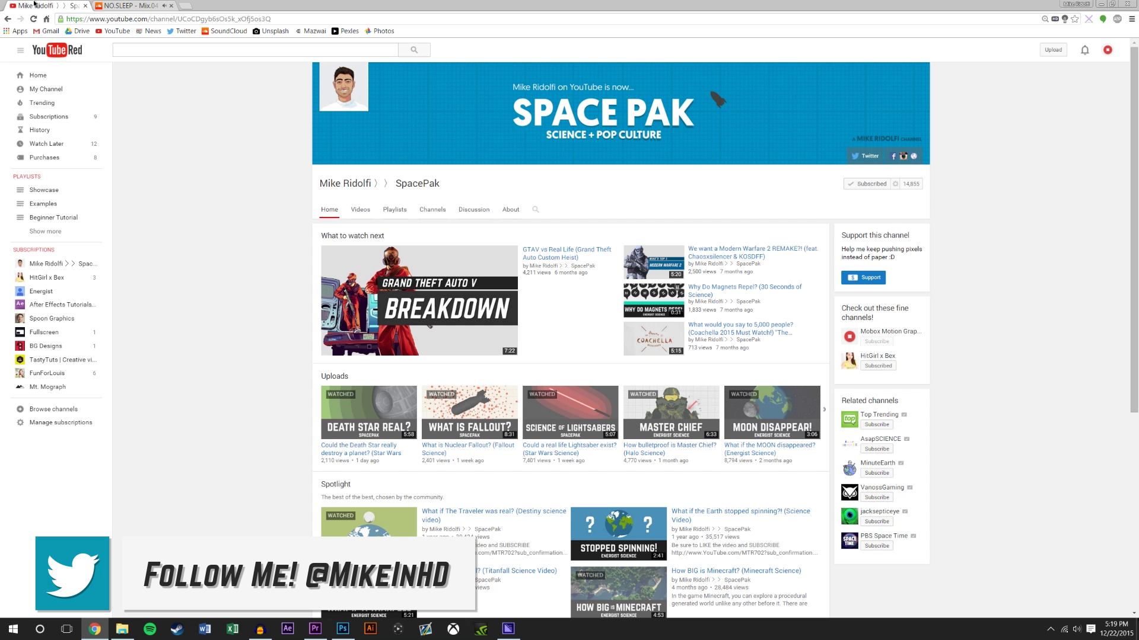
left_click(364, 414)
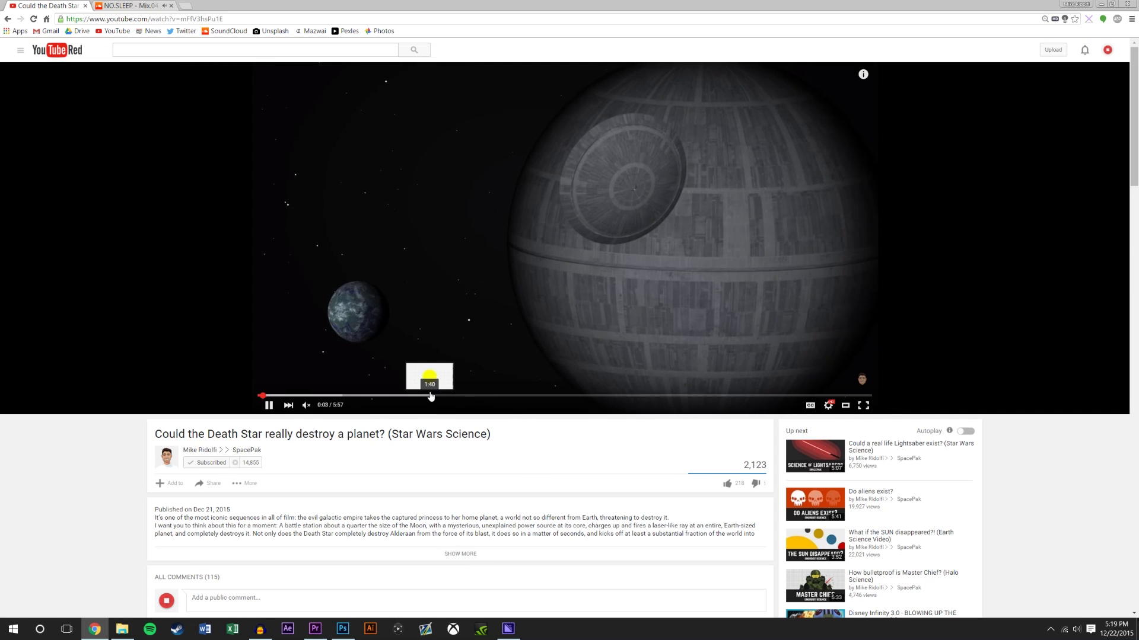
left_click_drag(438, 396, 414, 398)
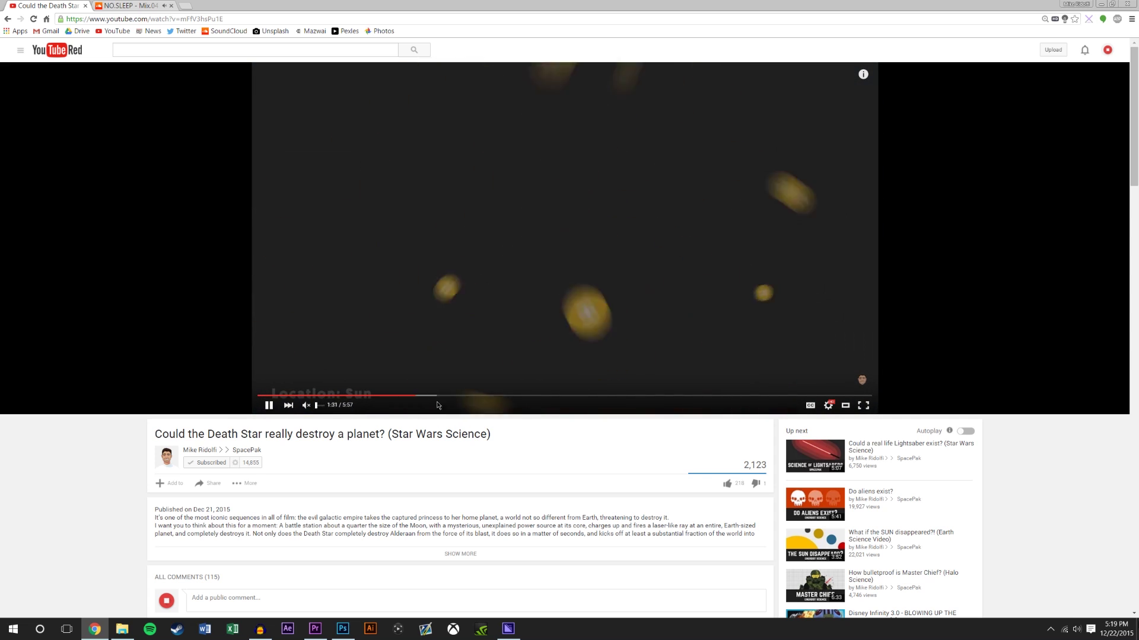
left_click(529, 323)
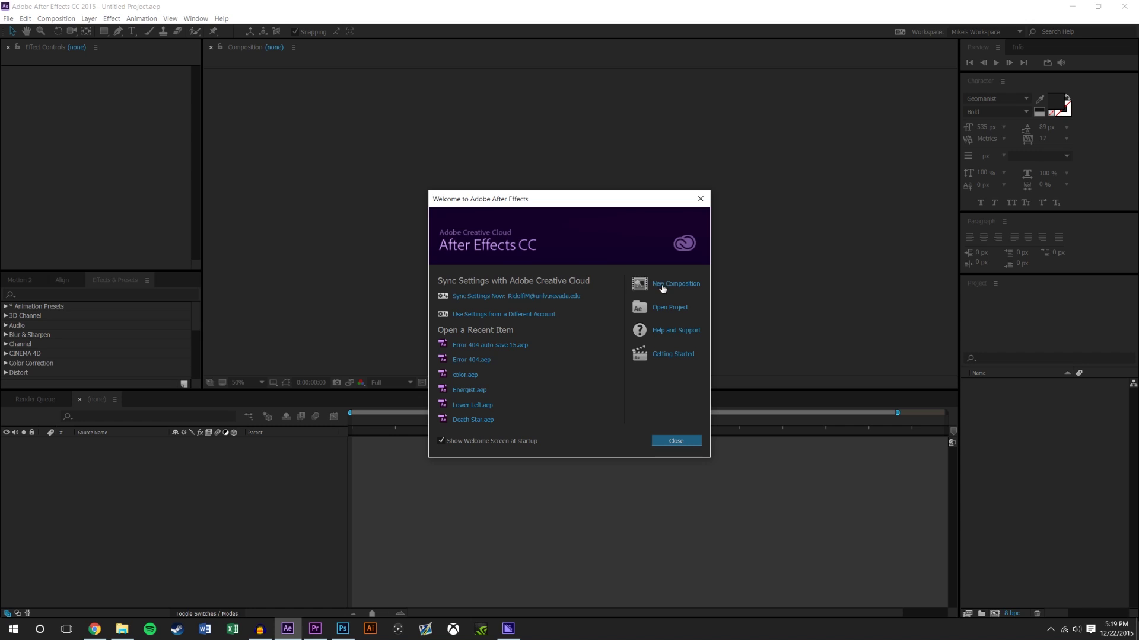
Step: Create a new After Effects composition named T019
left_click(658, 286)
type("T019")
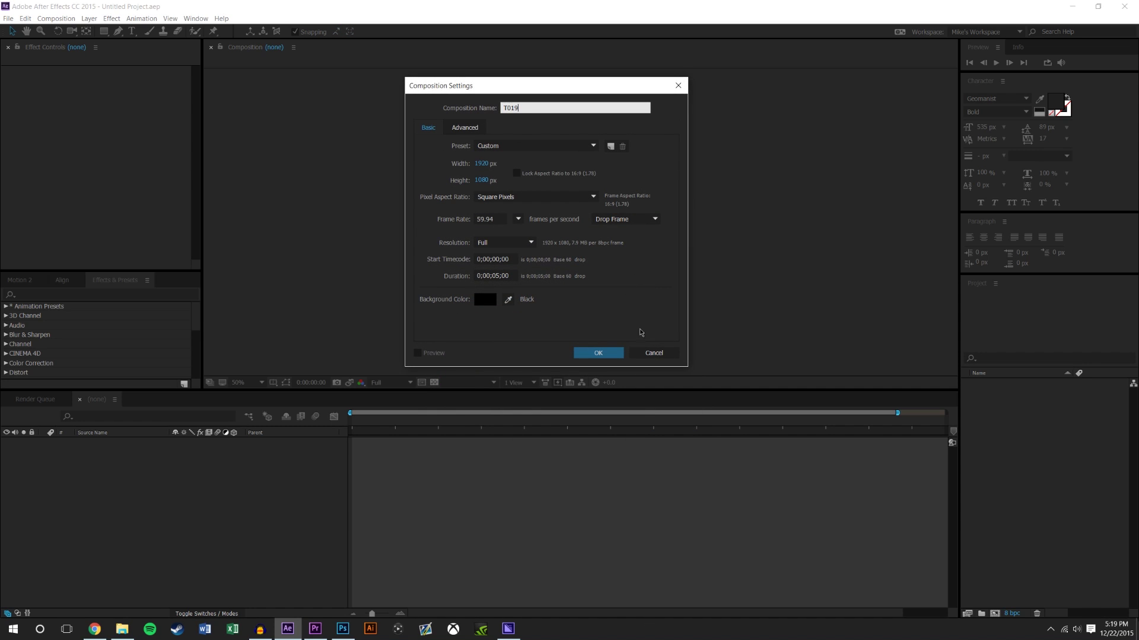
left_click(598, 353)
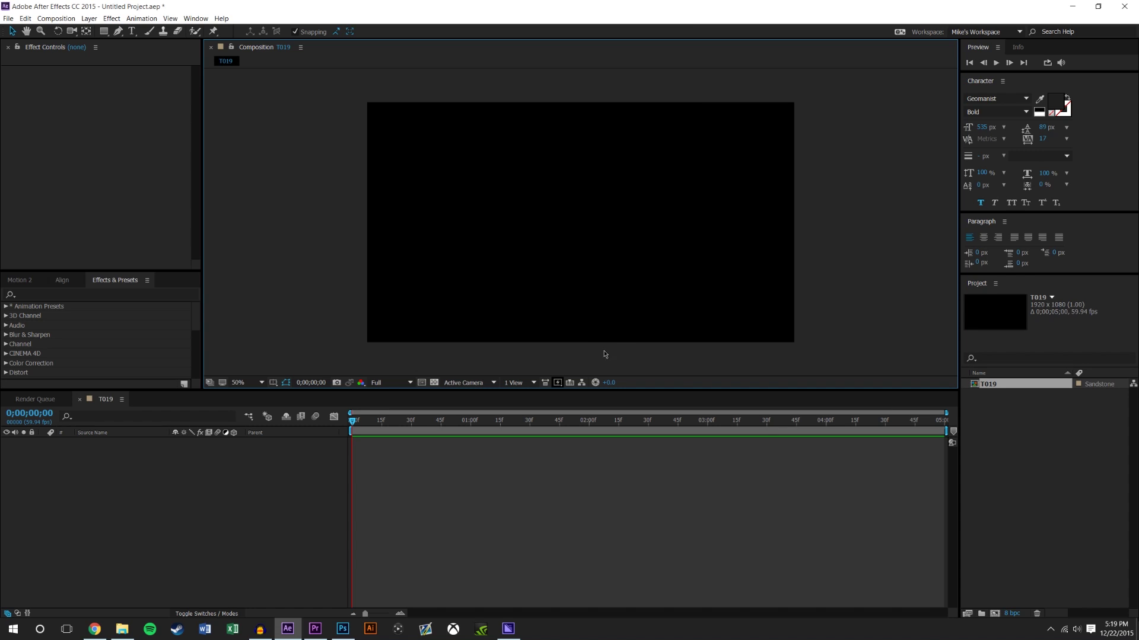
Step: Add a dark gray solid layer filling the 1920 x 1080 composition
left_click(628, 473)
left_click(89, 18)
mouse_move(178, 31)
left_click(308, 41)
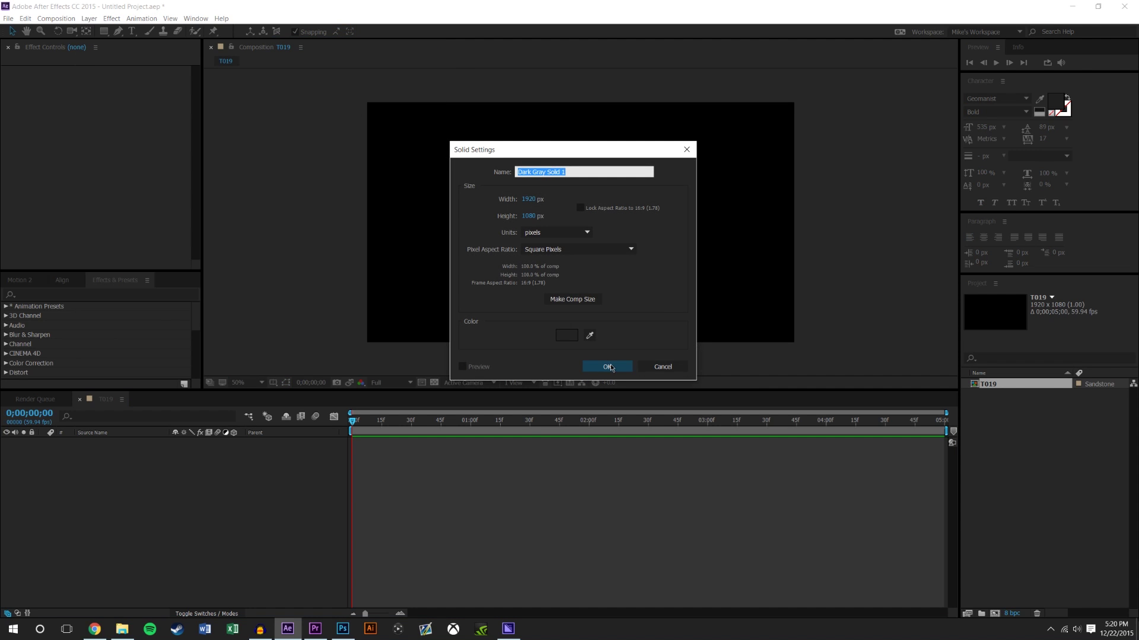
key("Return")
Step: Draw a small red circle on its own shape layer, above and left of the composition's centre
left_click_drag(103, 31, 152, 56)
left_click_drag(526, 170, 547, 191)
left_click(12, 31)
left_click(290, 168)
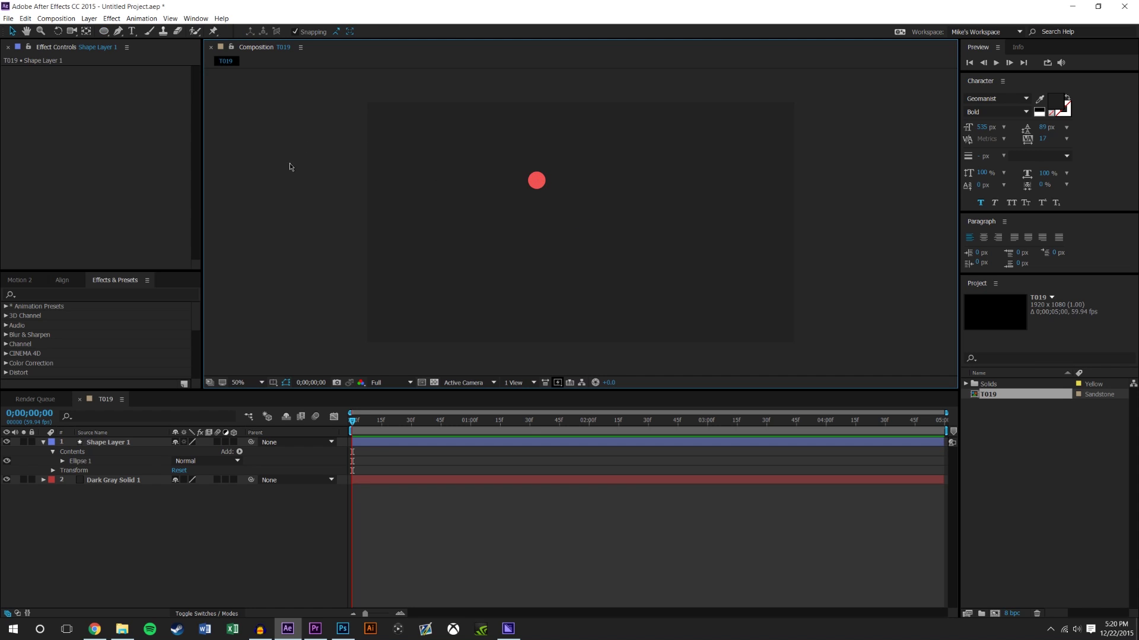
Step: Move the anchor point of the red circle's layer to the centre of the circle
left_click(537, 182)
left_click(22, 279)
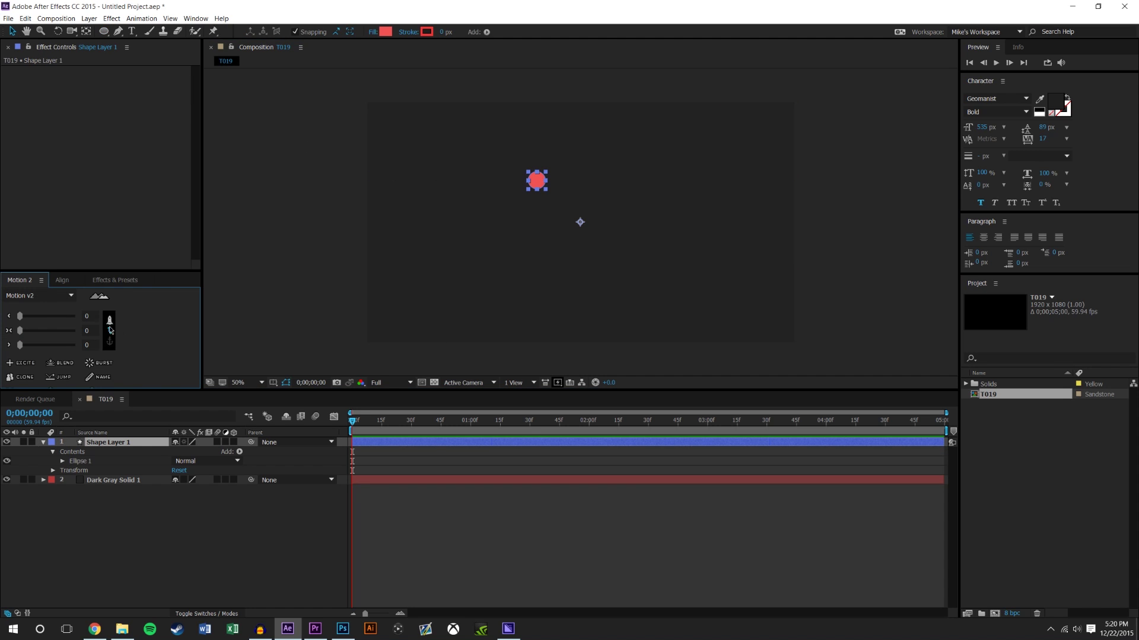
left_click(80, 331)
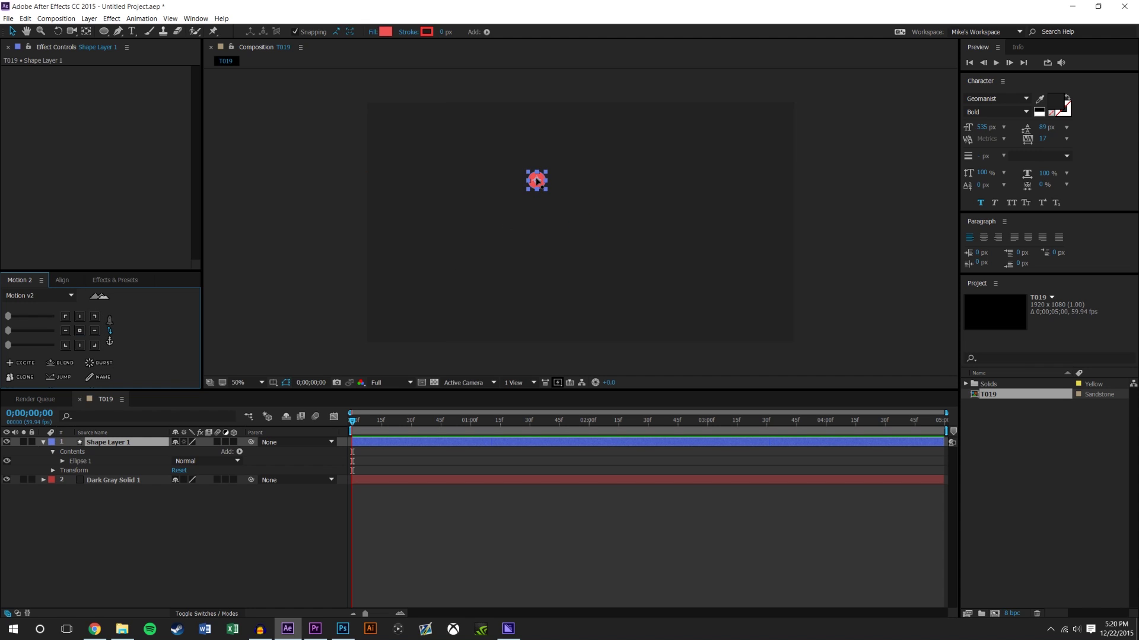
left_click(86, 31)
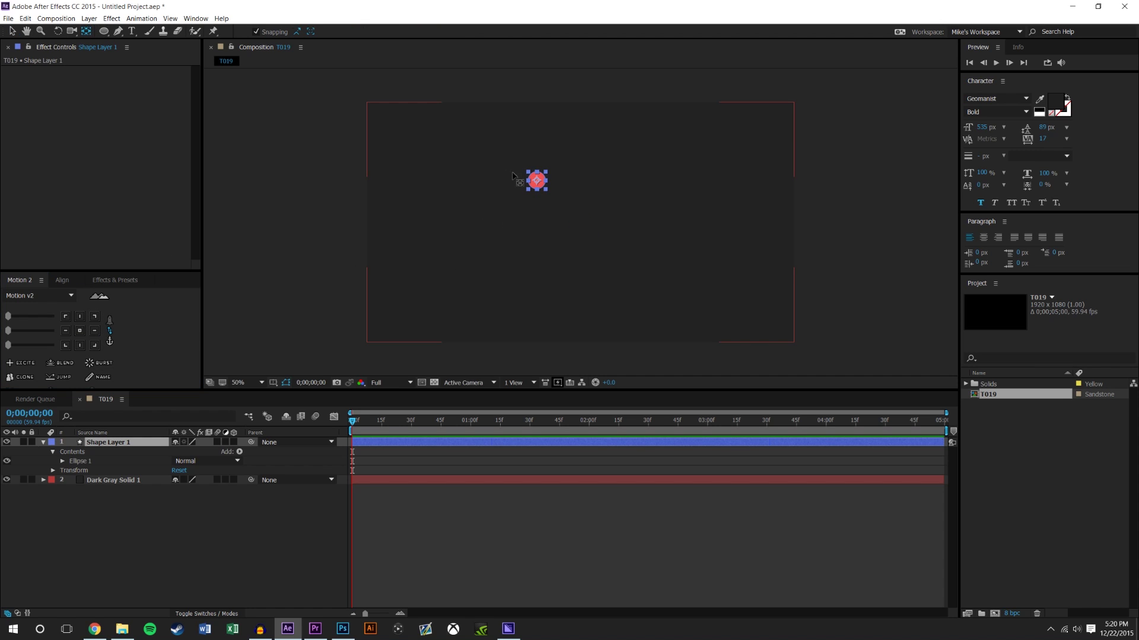
key("v")
left_click(543, 186)
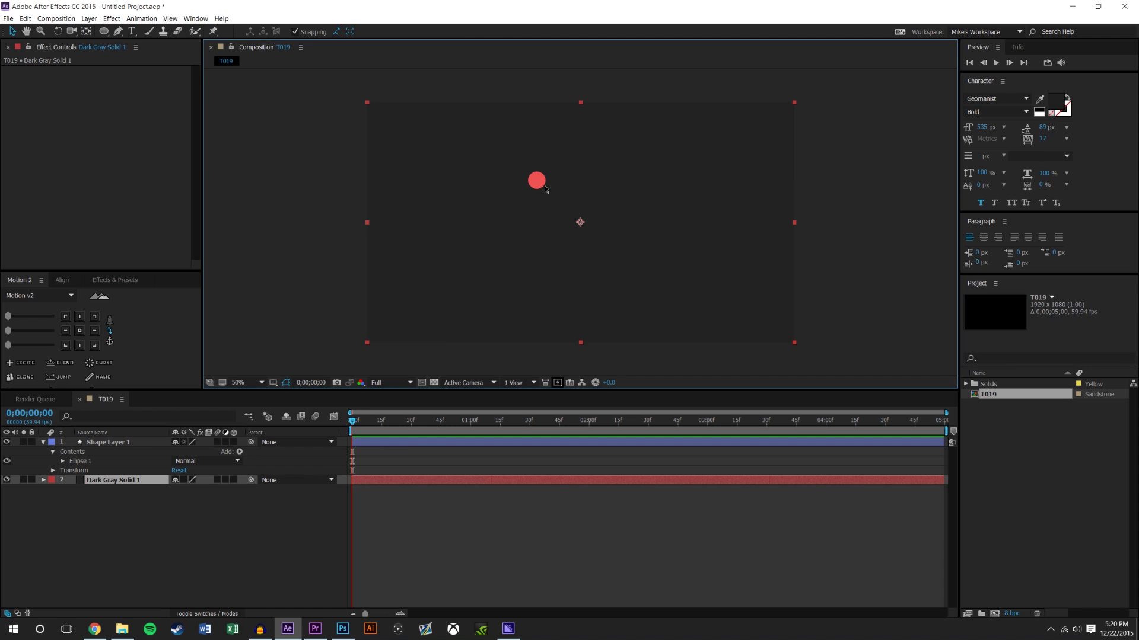
Step: Align the red circle to the vertical and horizontal centre of the composition
left_click_drag(88, 273, 88, 170)
left_click(275, 196)
left_click(532, 182)
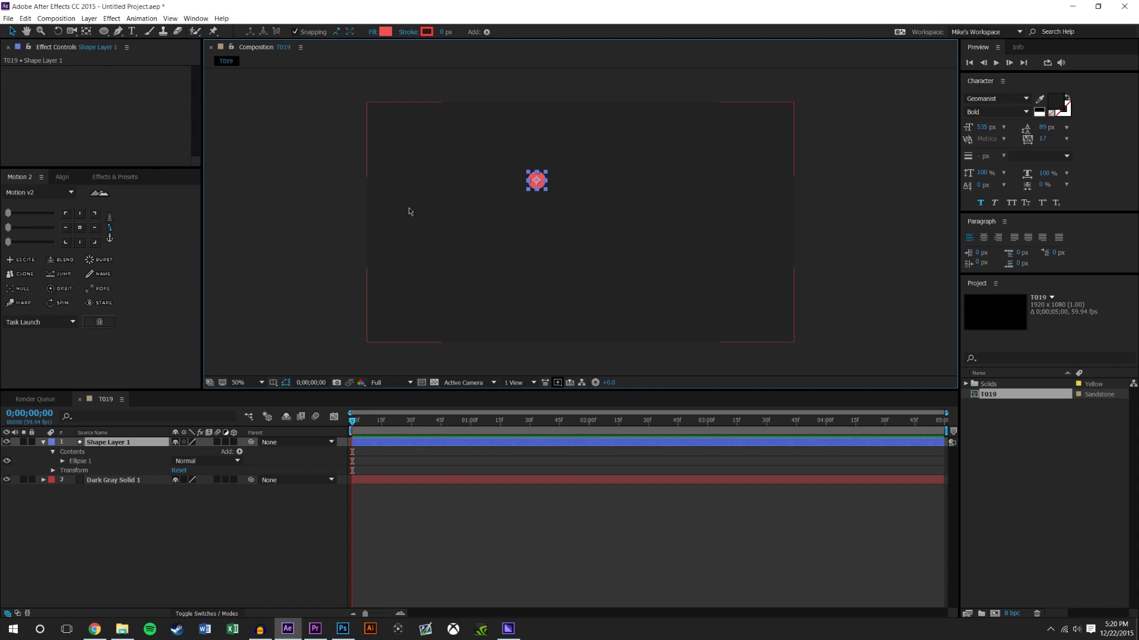
left_click(63, 177)
left_click(87, 205)
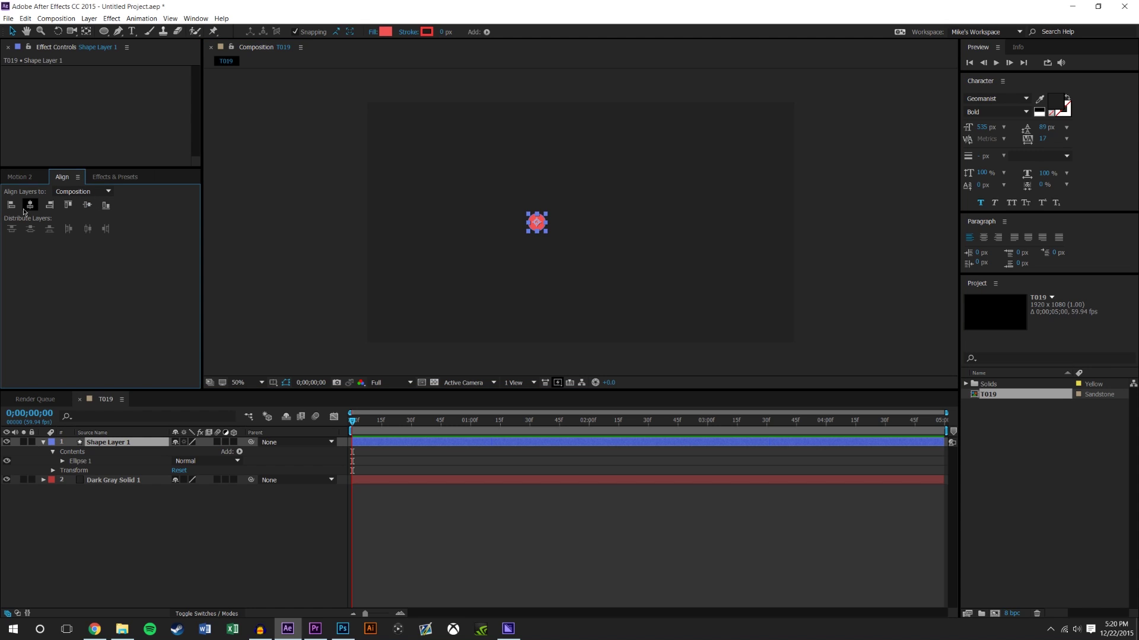
left_click(30, 204)
left_click(180, 532)
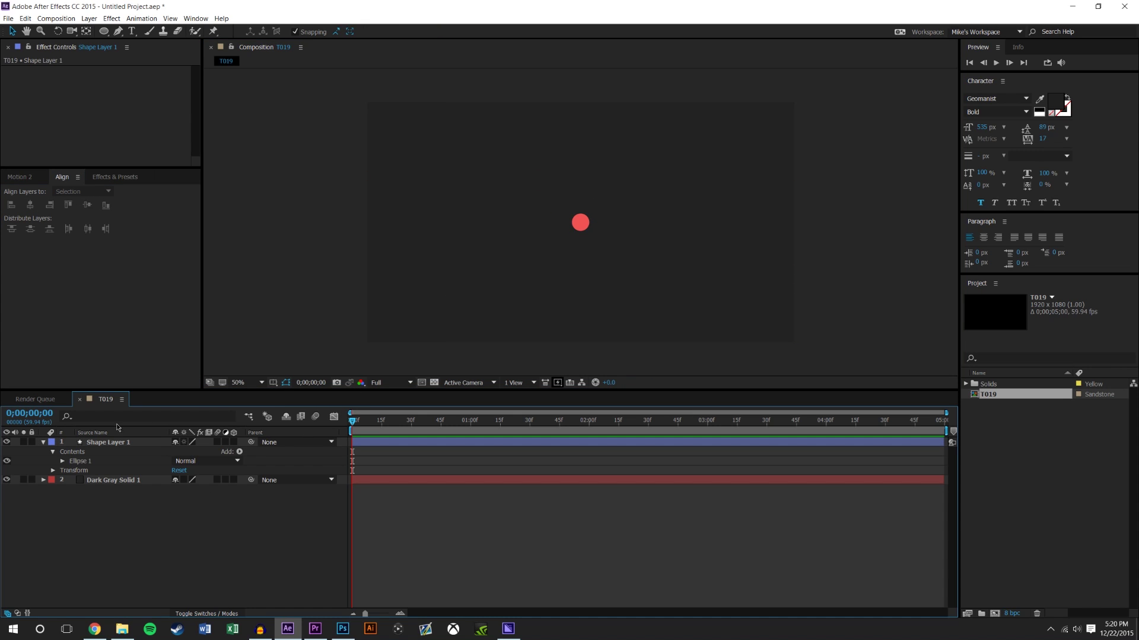
Step: Keyframe the circle's Position at the centre on frame 0 and beyond the frame's left edge on frame 14
left_click(104, 443)
key("p")
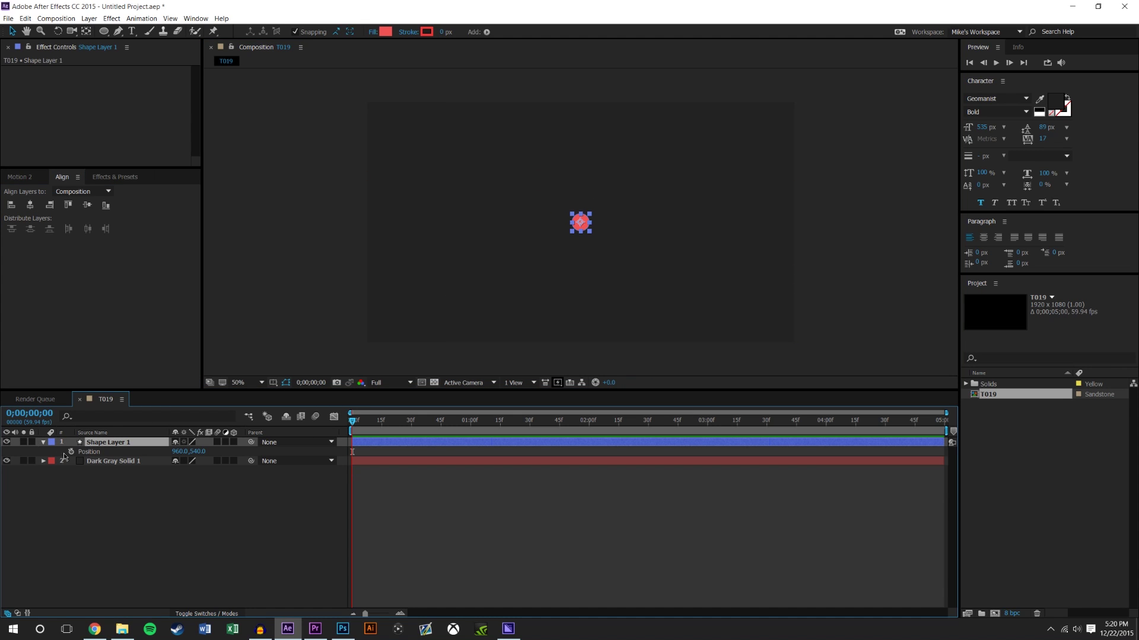
left_click(71, 452)
left_click(380, 431)
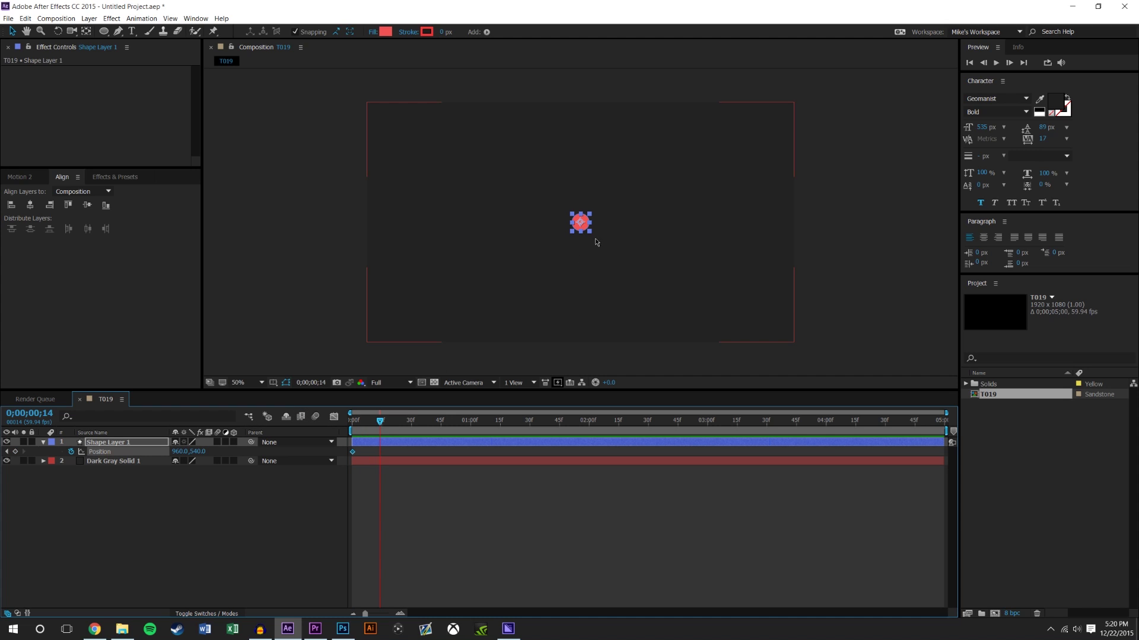
left_click_drag(585, 225, 324, 170)
Step: Add Position keyframes placing the circle at the frame's upper edge around frame 28 and below the frame at frame 46
left_click_drag(380, 421, 407, 420)
left_click_drag(328, 169, 578, 96)
left_click(421, 421)
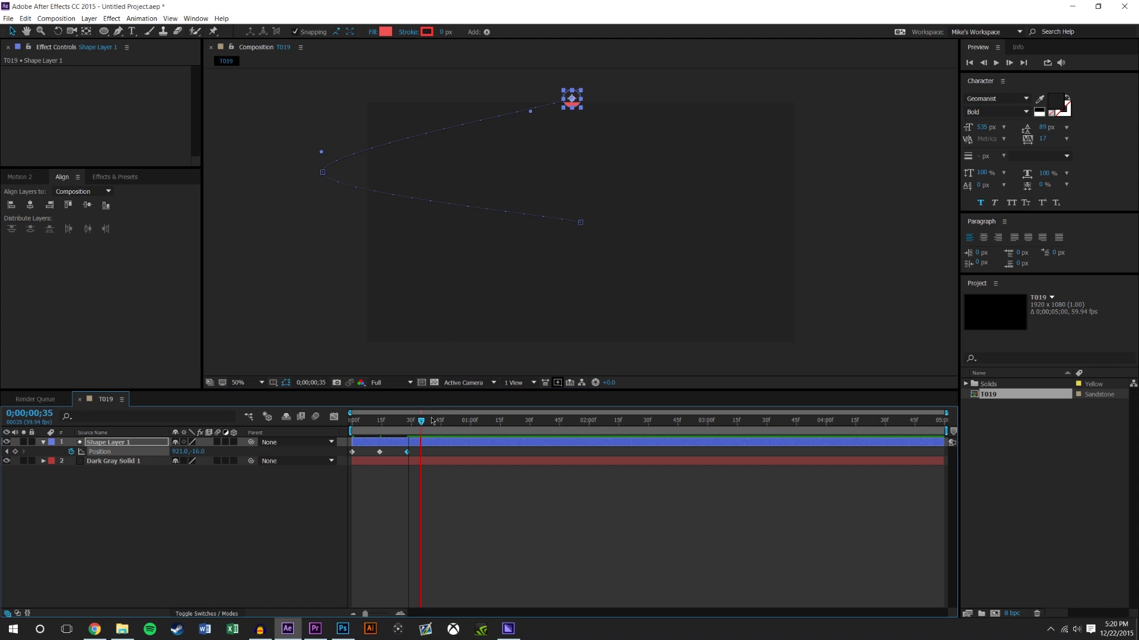
left_click_drag(432, 421, 442, 421)
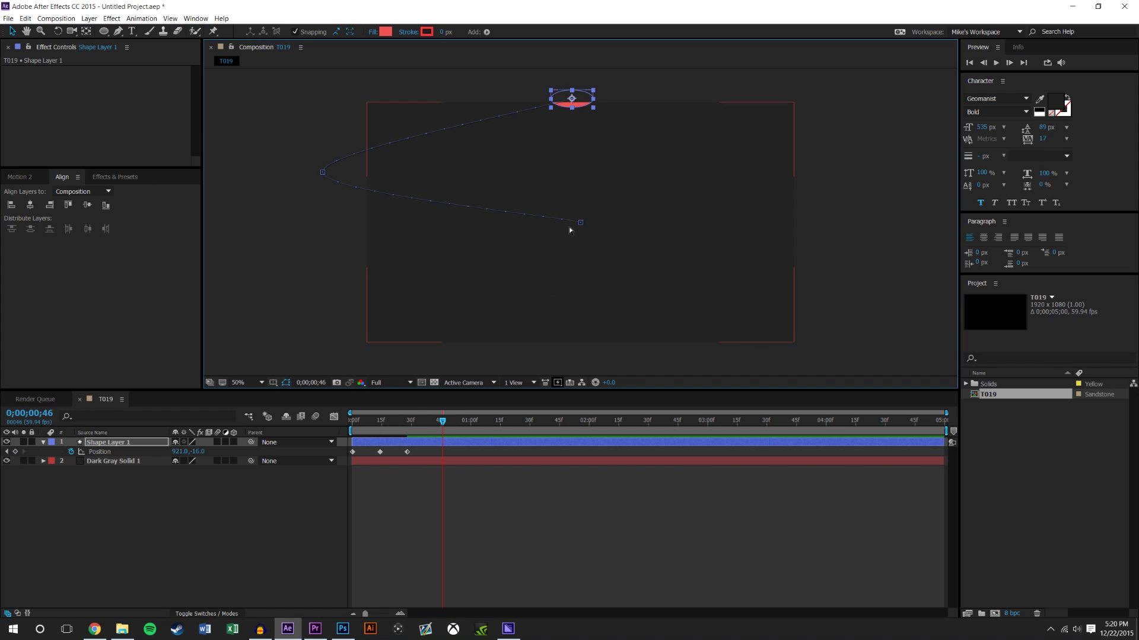
left_click(573, 96)
left_click_drag(576, 96, 438, 367)
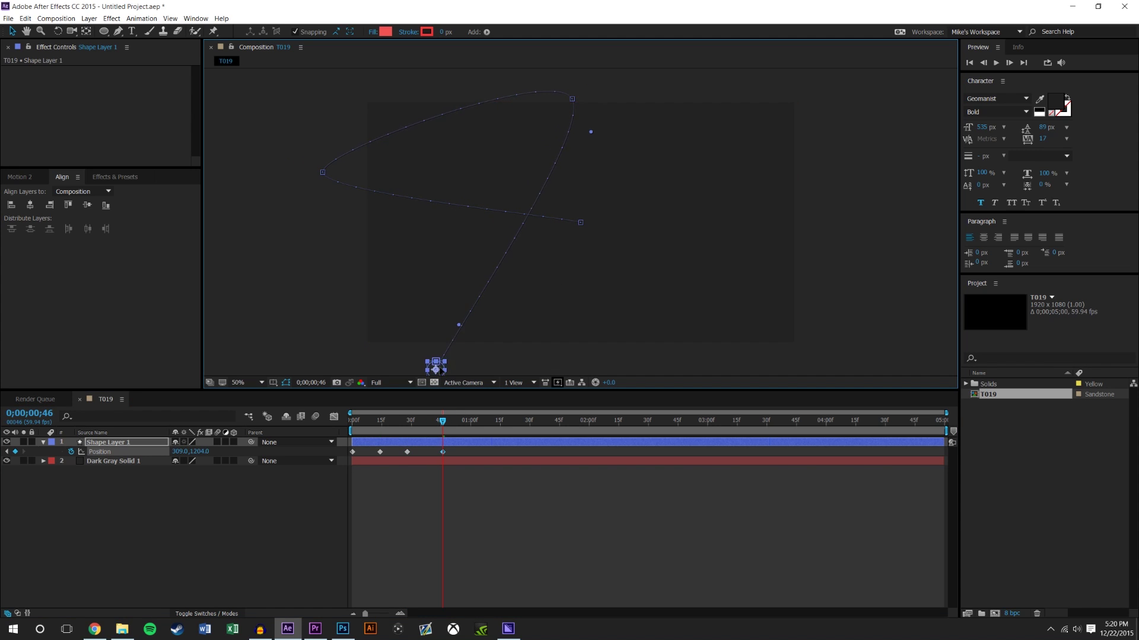
Step: Enable motion blur for the circle's layer and the composition, and preview the animation
left_click_drag(439, 428, 358, 424)
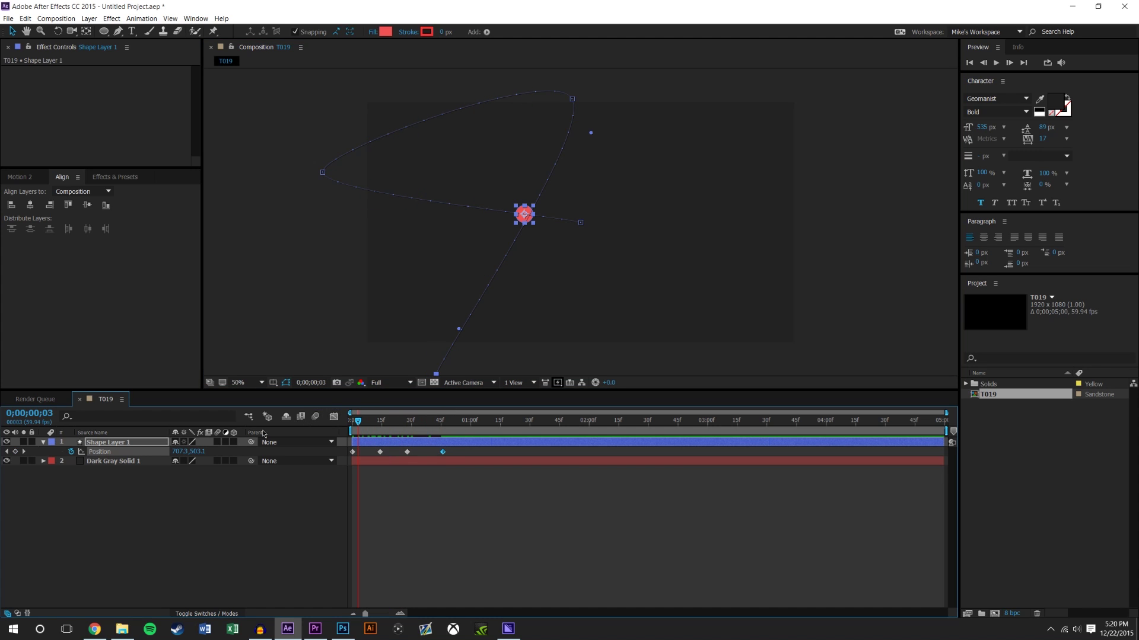
left_click(217, 442)
left_click(316, 417)
left_click(646, 290)
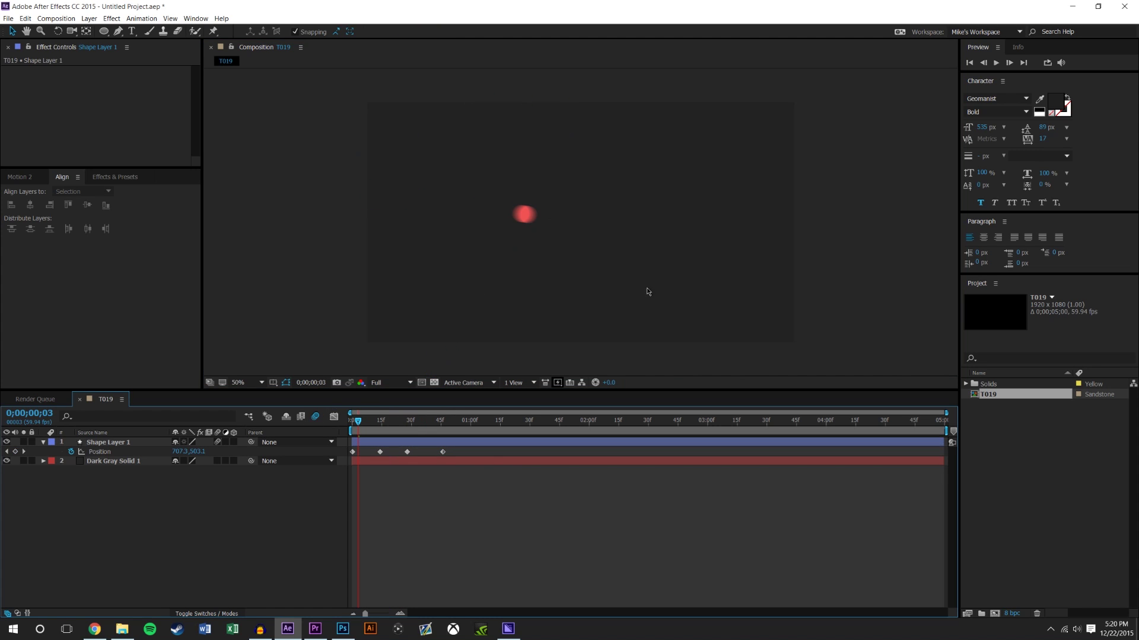
left_click(995, 62)
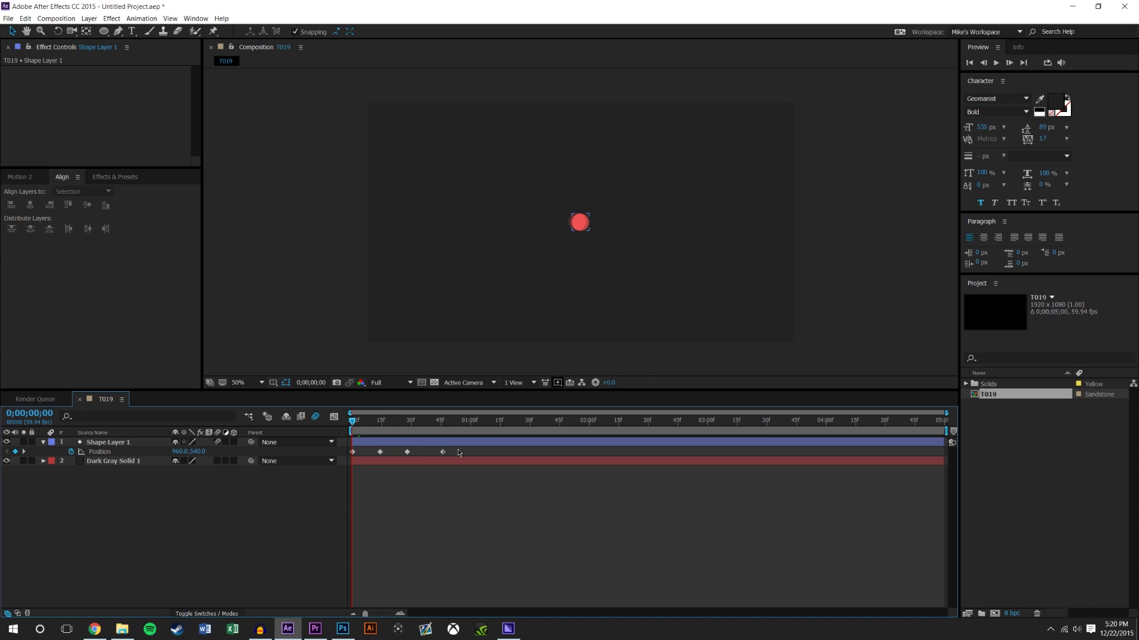
Step: Remove all Position keyframes from the circle's layer
left_click(325, 454)
key("Delete")
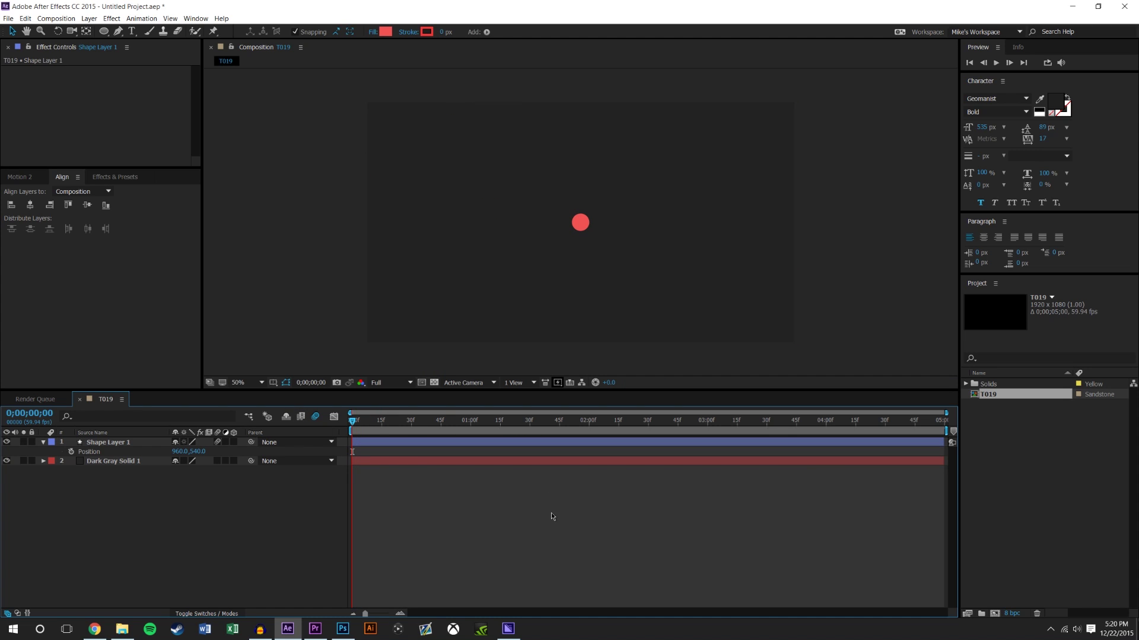
left_click(135, 459)
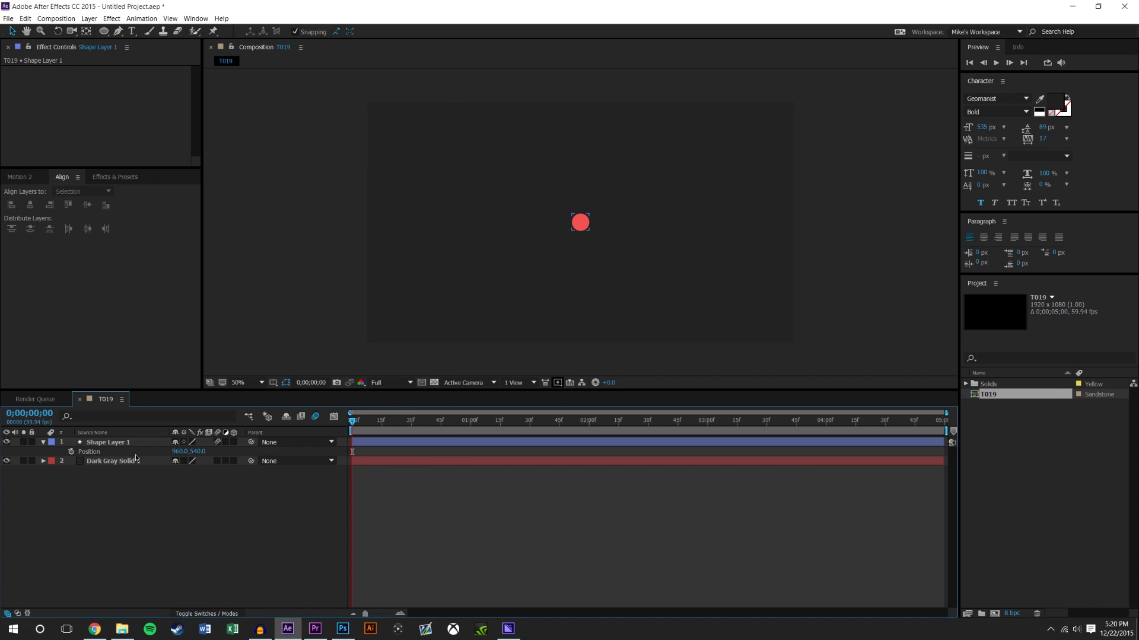
Step: Search the effects and animation presets for "wiggle"
left_click(120, 178)
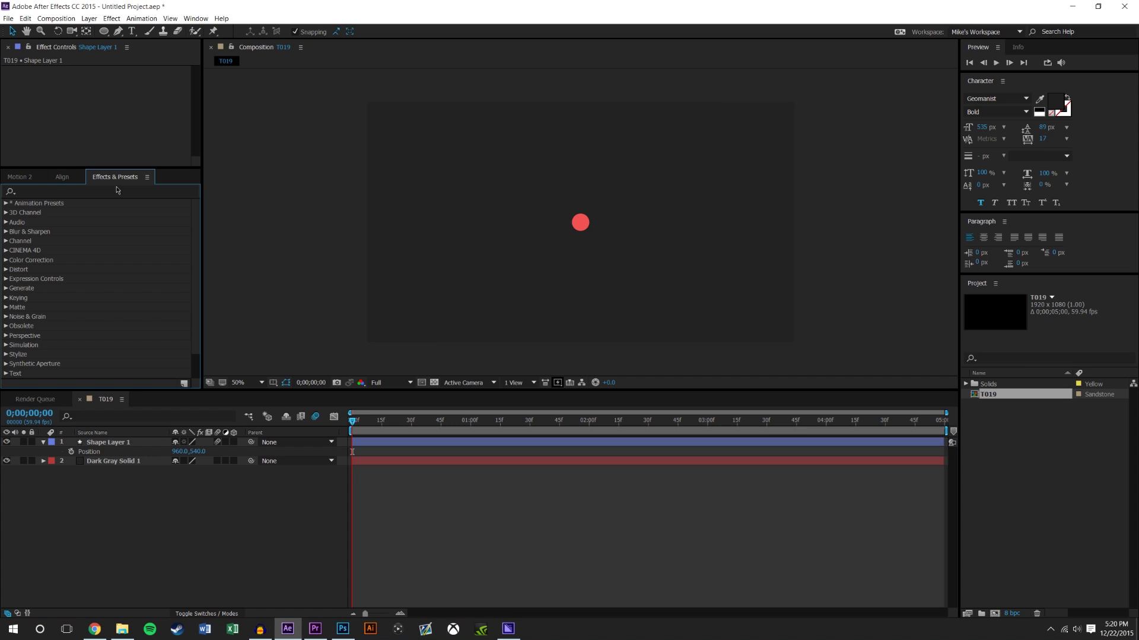
left_click(74, 192)
type("wiggle")
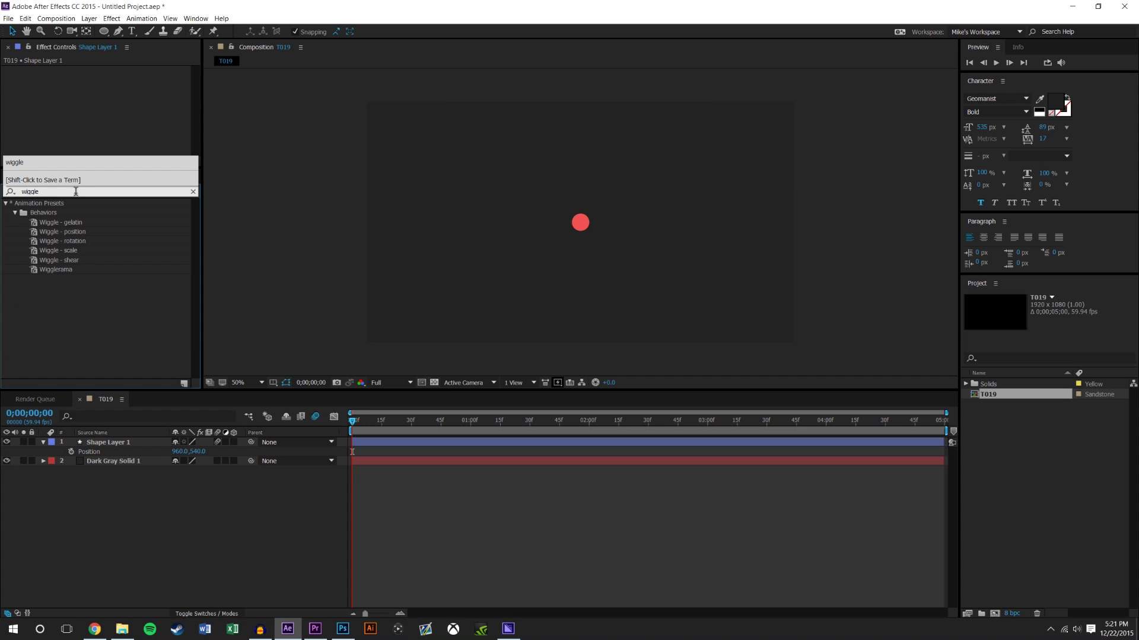
left_click(83, 329)
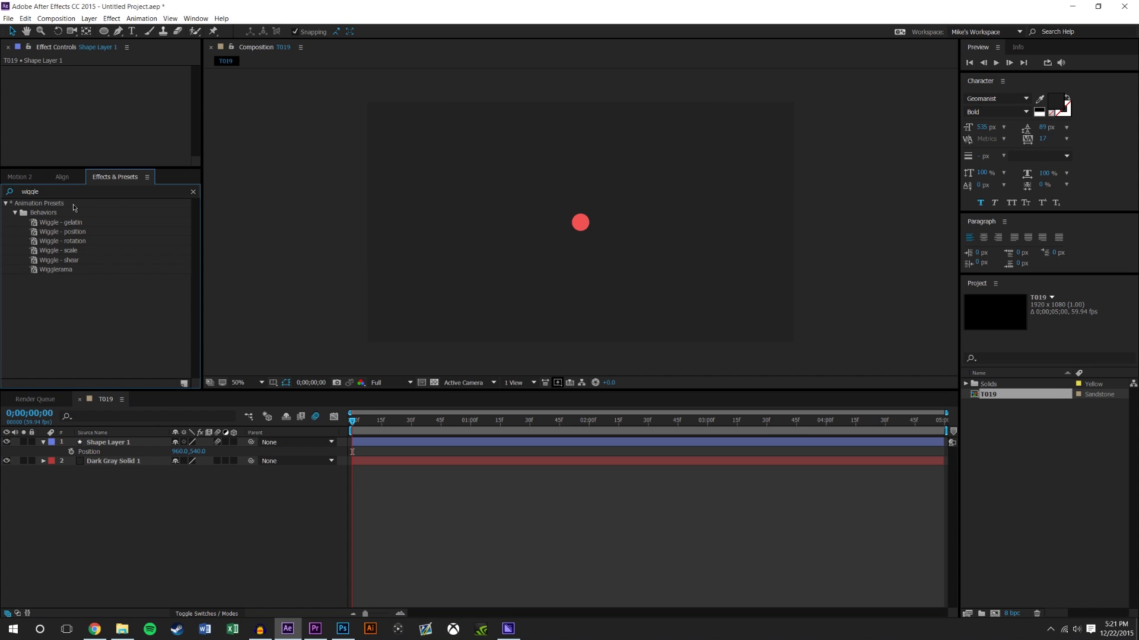
left_click(121, 502)
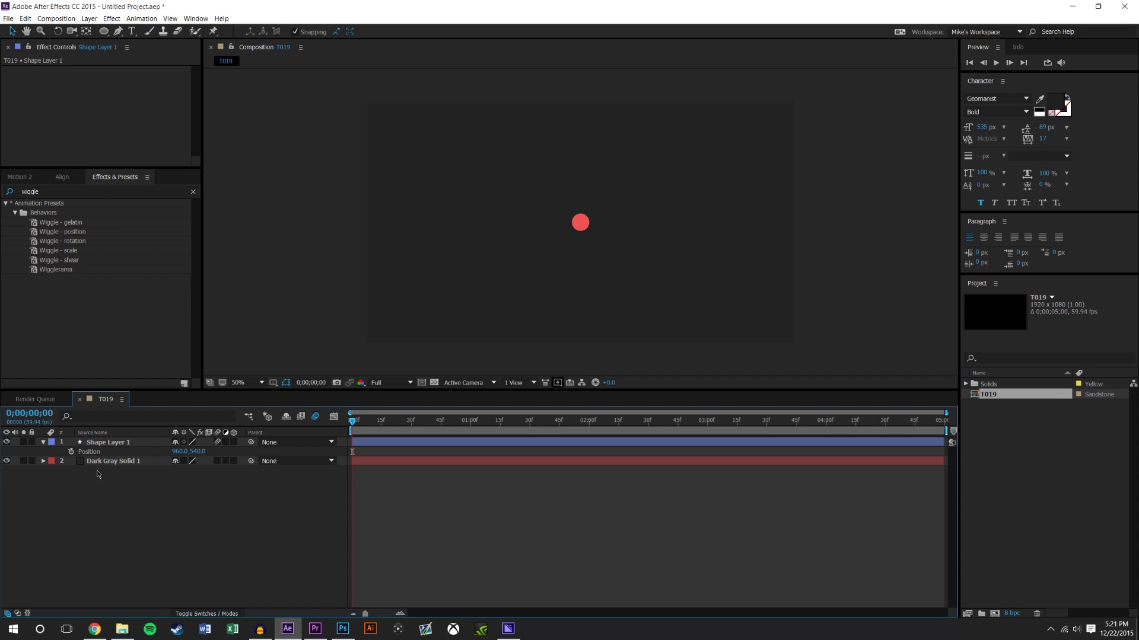
Step: Add the expression wiggle(20,1200) to the Position property of the circle's layer
left_click(100, 461)
left_click(89, 452)
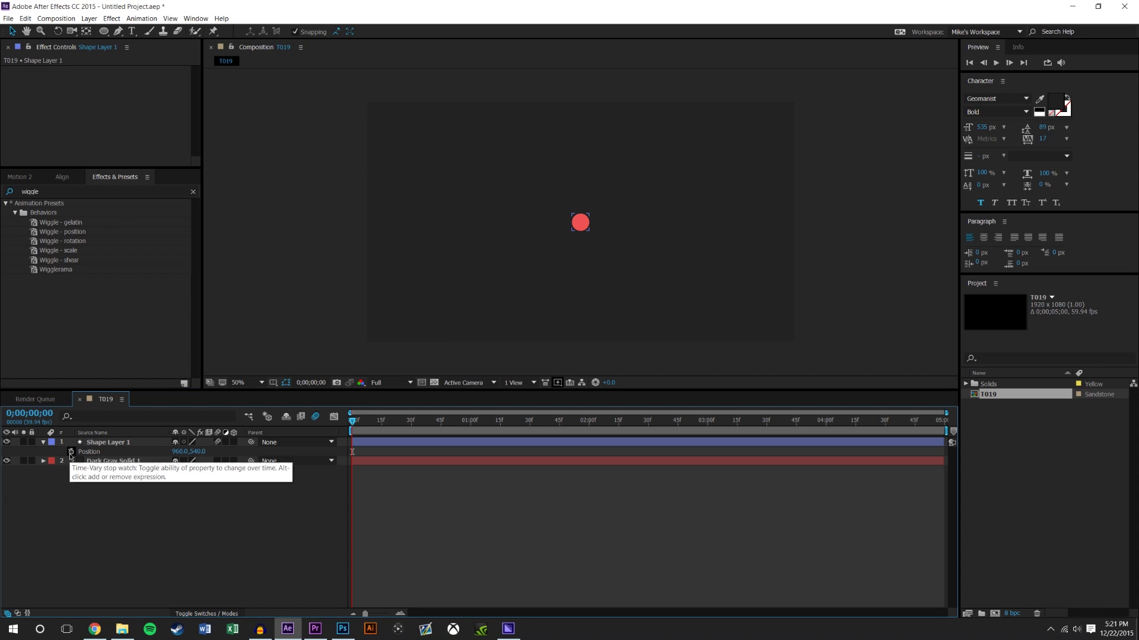
left_click(71, 453, "alt")
type("wiggle(20,1200")
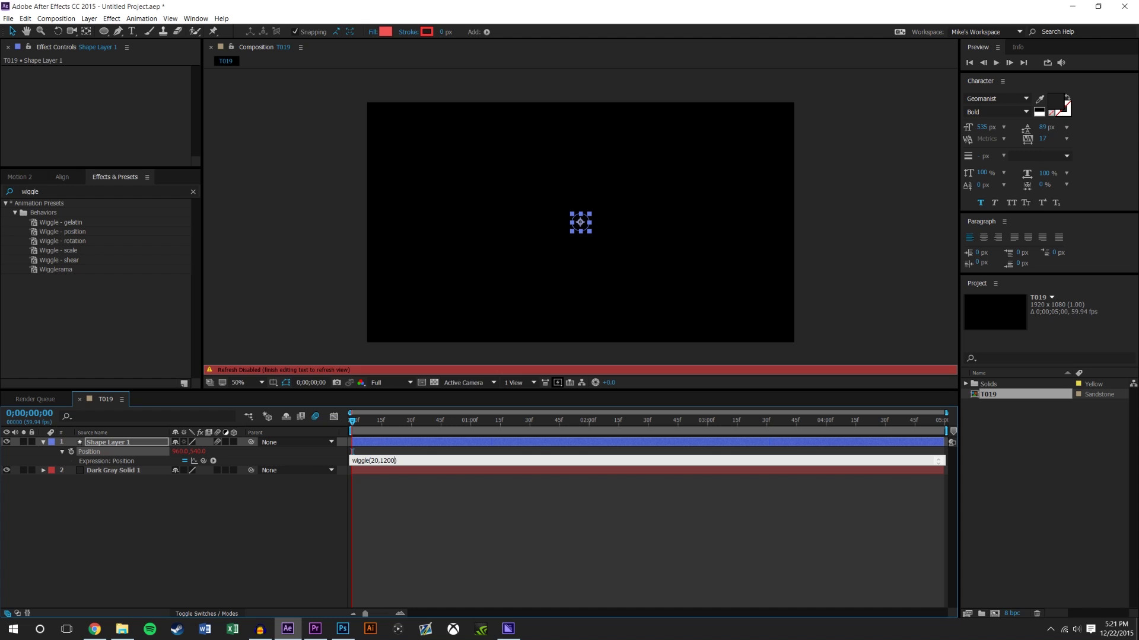
left_click(441, 547)
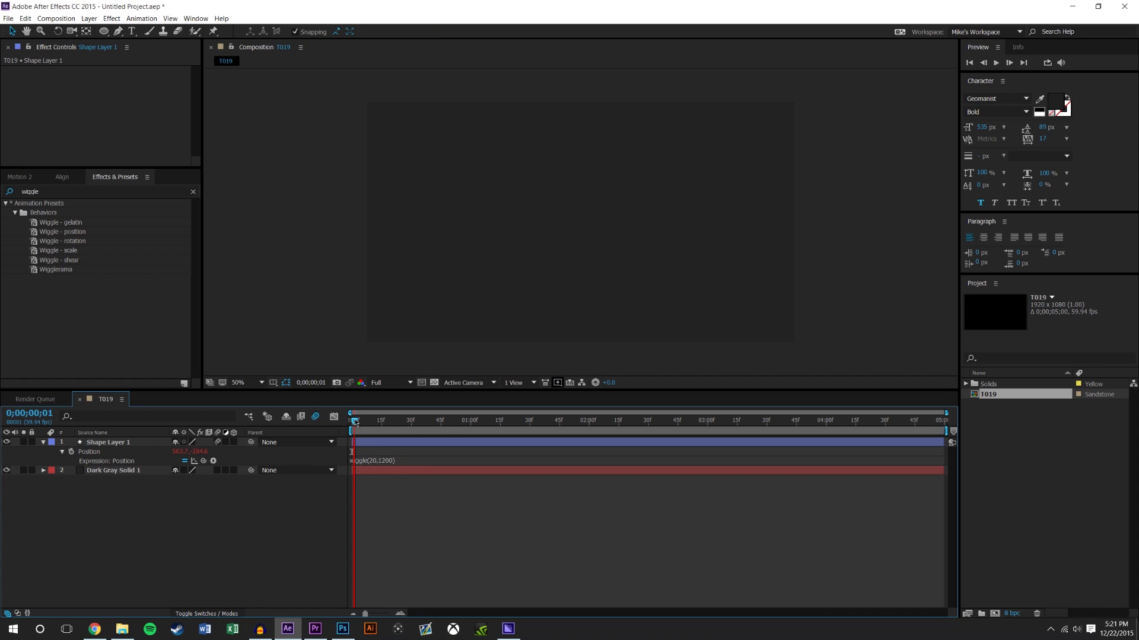
Step: Preview the circle's wiggle motion from the start and scrub through it to frame 56
mouse_move(354, 420)
left_mouse_down()
mouse_move(389, 423)
mouse_move(349, 422)
left_mouse_up()
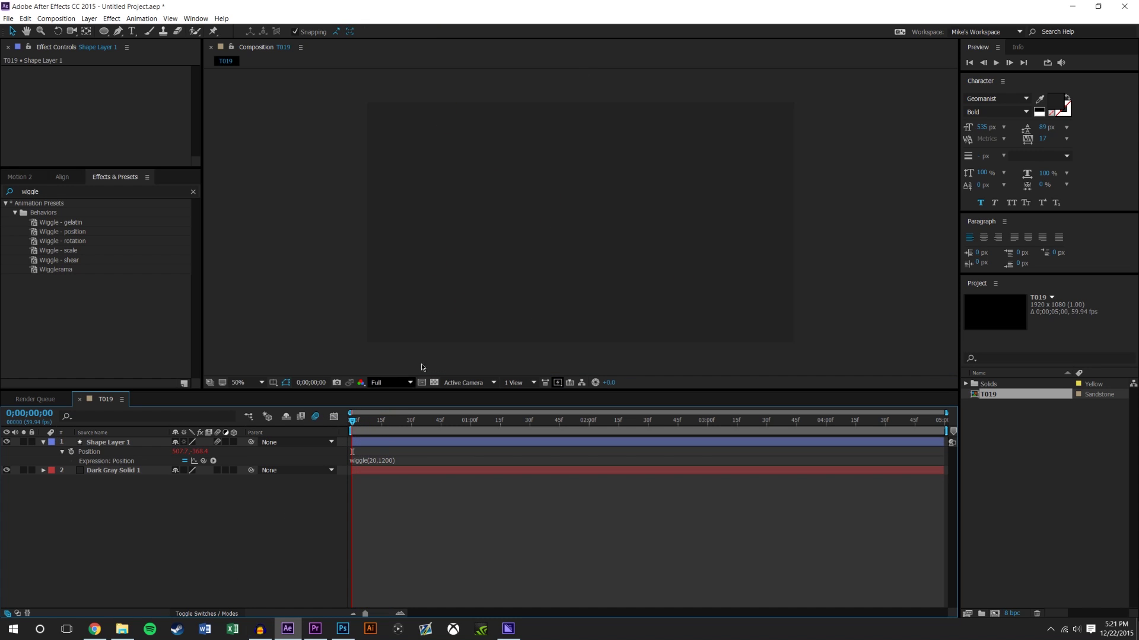
left_click(996, 63)
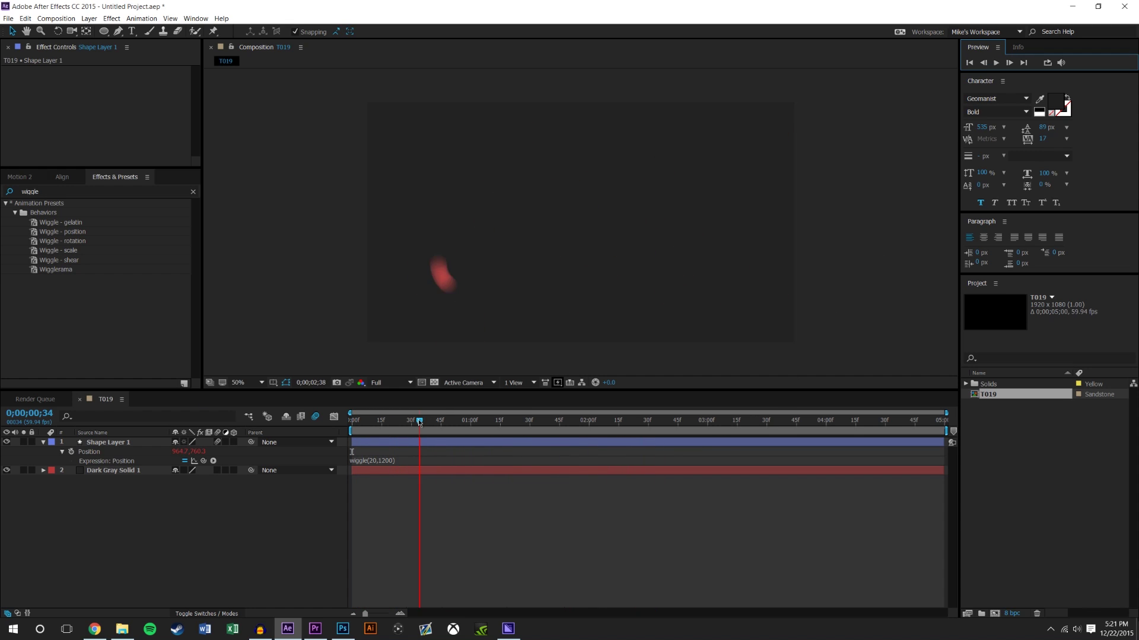
left_click(454, 422)
left_click_drag(454, 426, 463, 425)
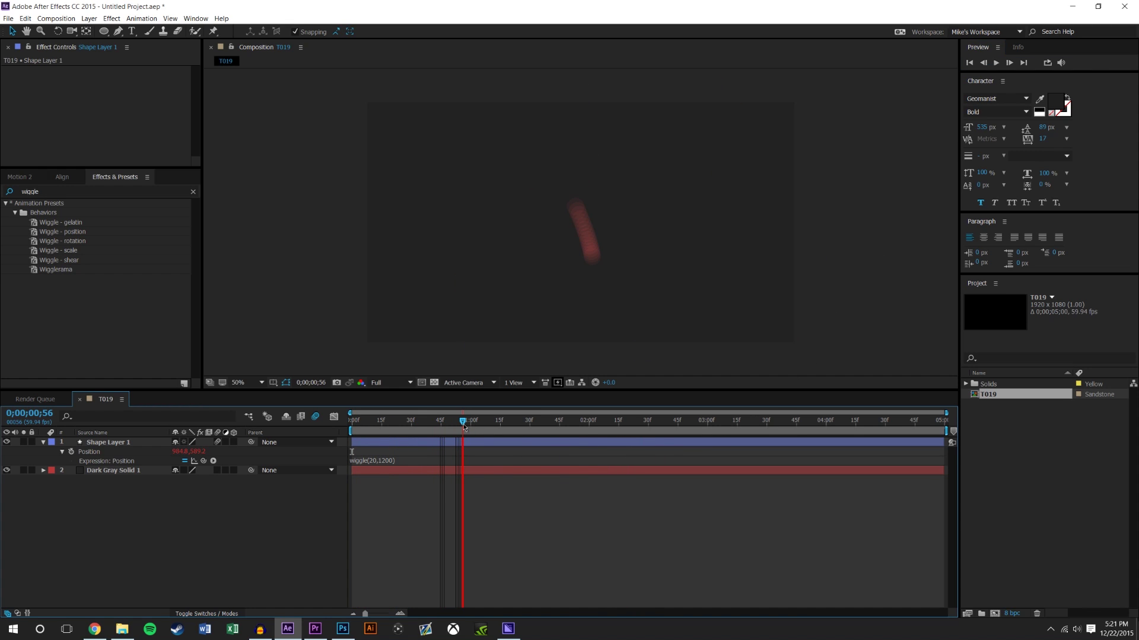
Step: Find the Glow effect in the effects library and apply it to the red circle
left_click(44, 191)
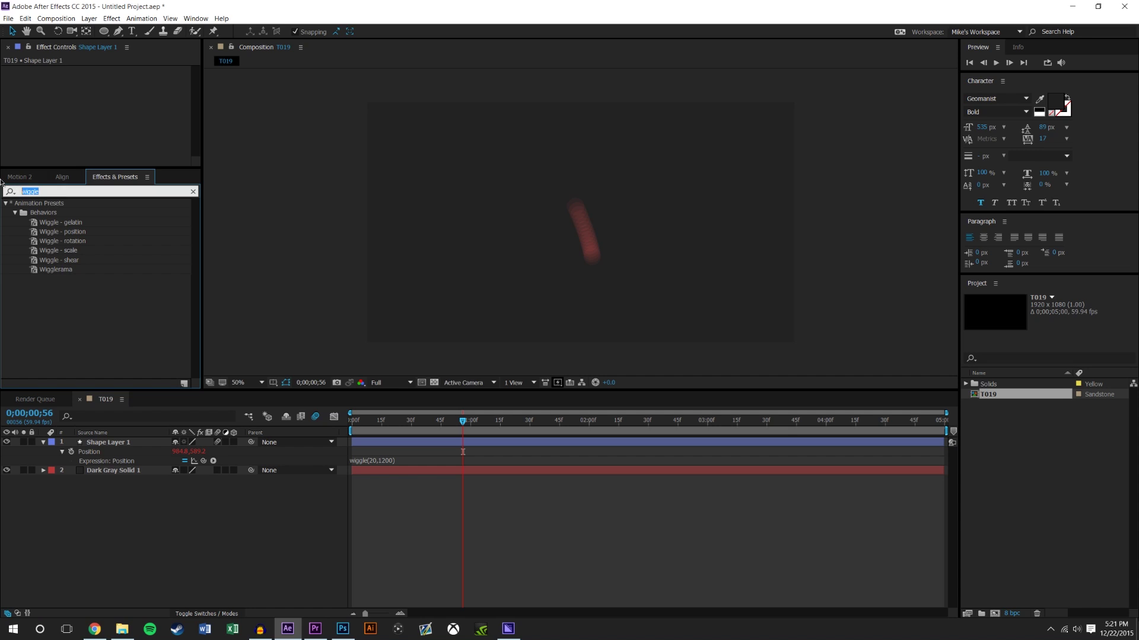
type("g")
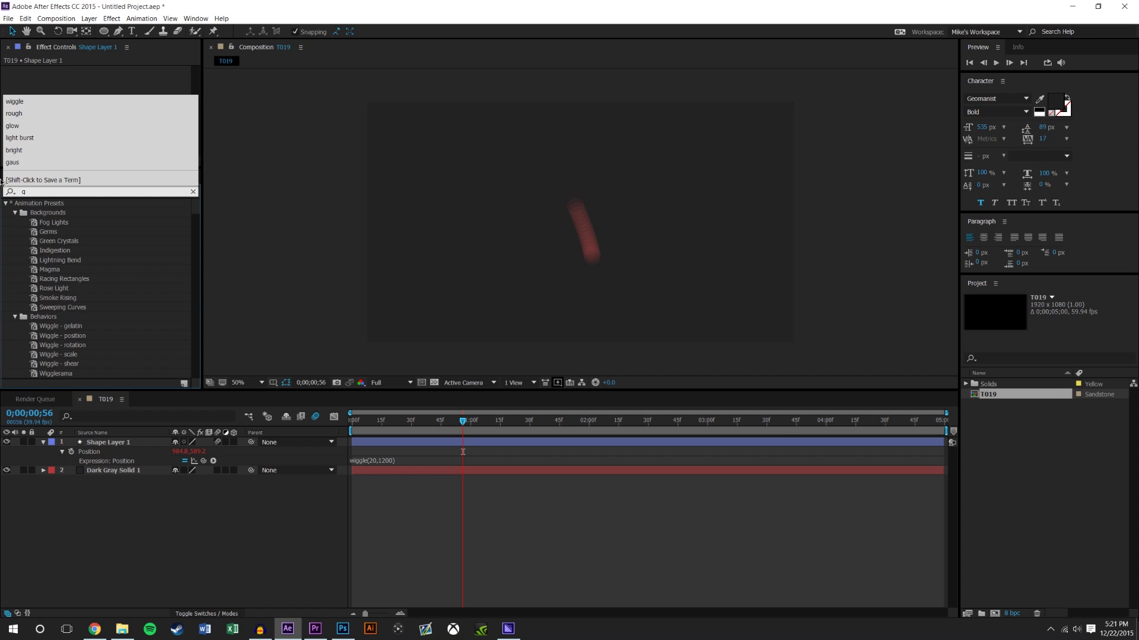
type("low")
left_click_drag(44, 242, 590, 239)
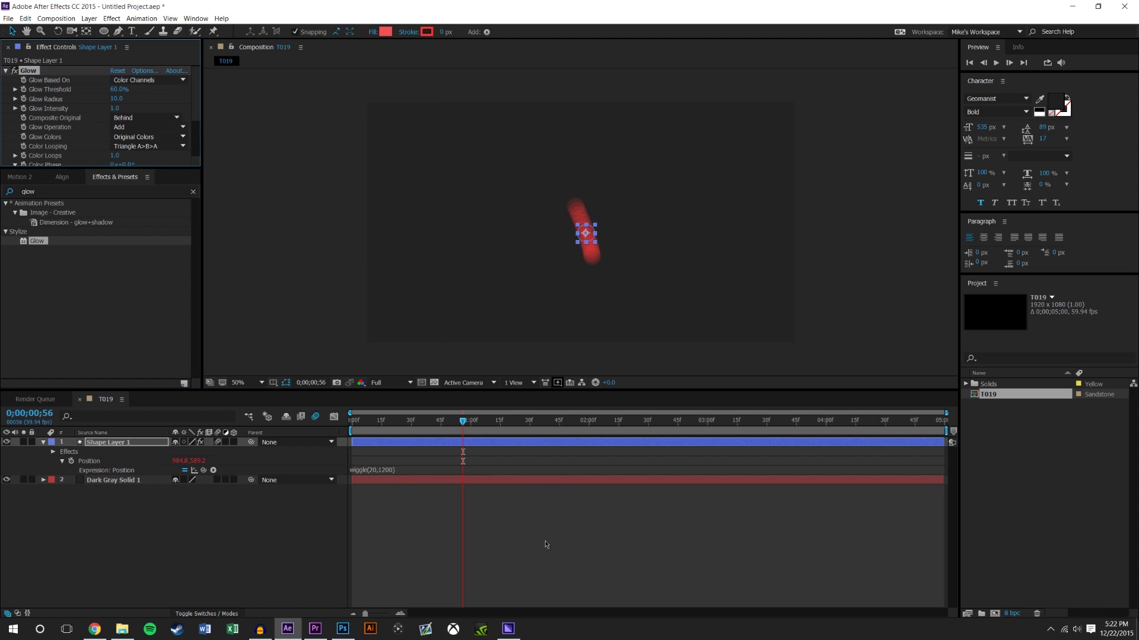
Step: Set the circle's Glow Threshold to 52.9%, Glow Radius to 196 and Glow Intensity to 3.6, and deselect the layer
left_click_drag(116, 99, 147, 97)
left_click_drag(119, 89, 60, 91)
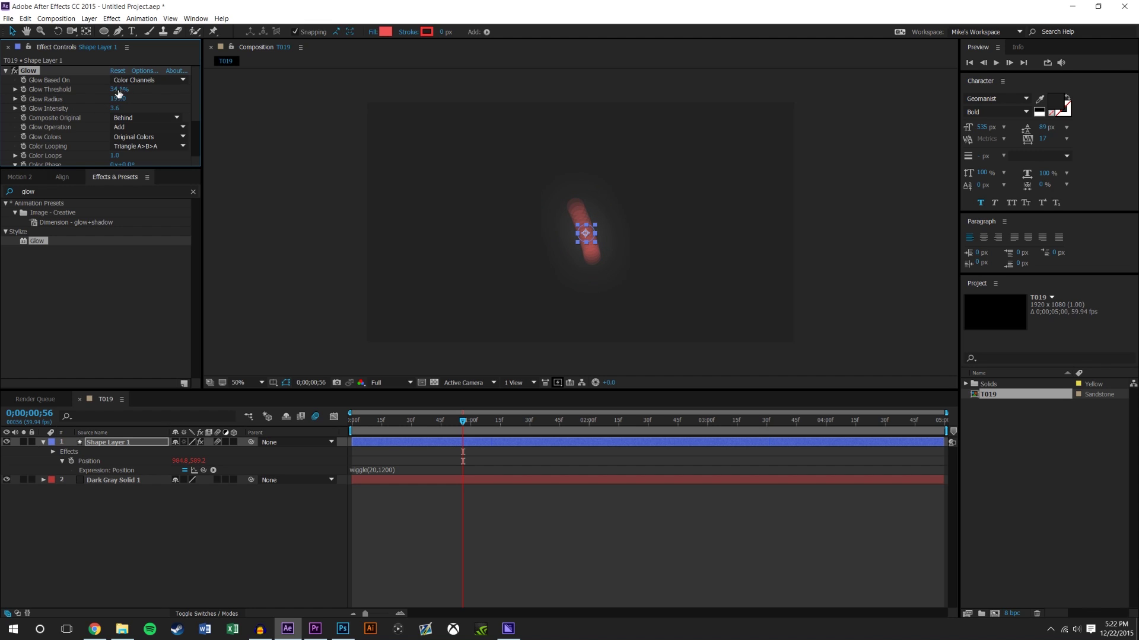
left_click_drag(140, 96, 132, 97)
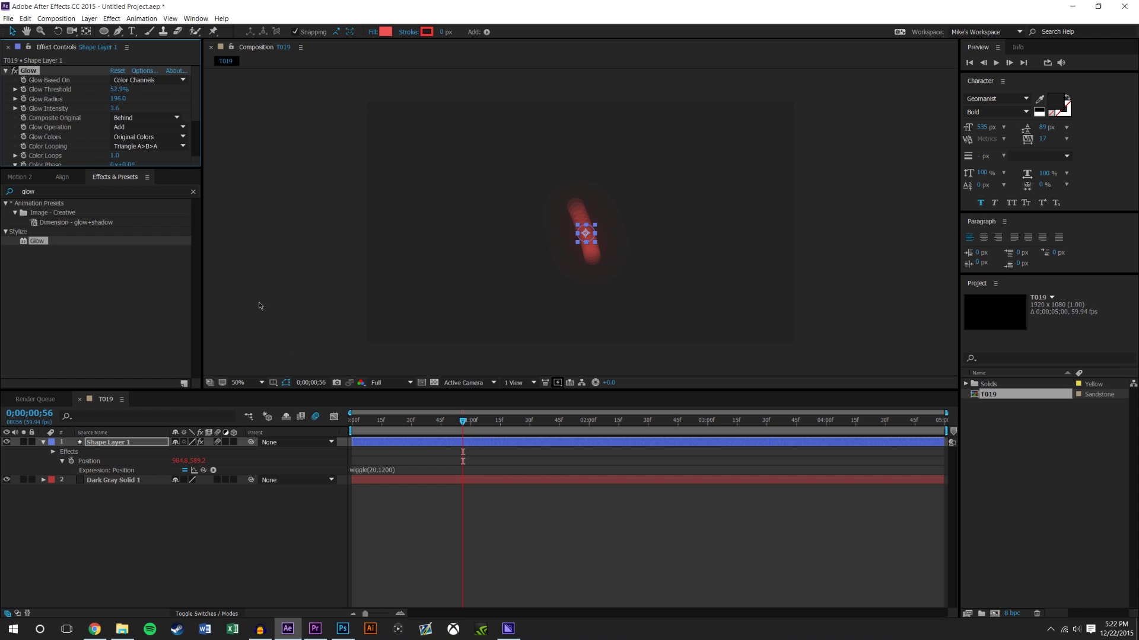
left_click(485, 528)
Step: Preview the glowing circle's motion from the start and scrub to frame 39
left_click_drag(458, 417, 326, 396)
left_click(995, 64)
left_click(995, 63)
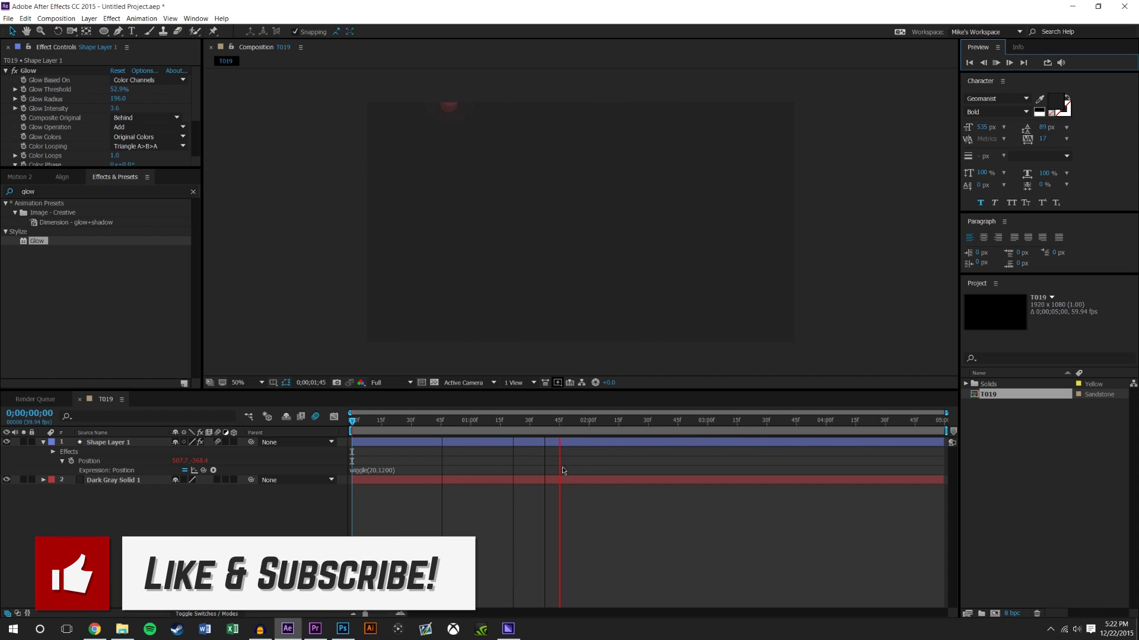
left_click_drag(409, 421, 429, 424)
Step: Duplicate the circle's layer, Shape Layer 1, five times
left_click(102, 442)
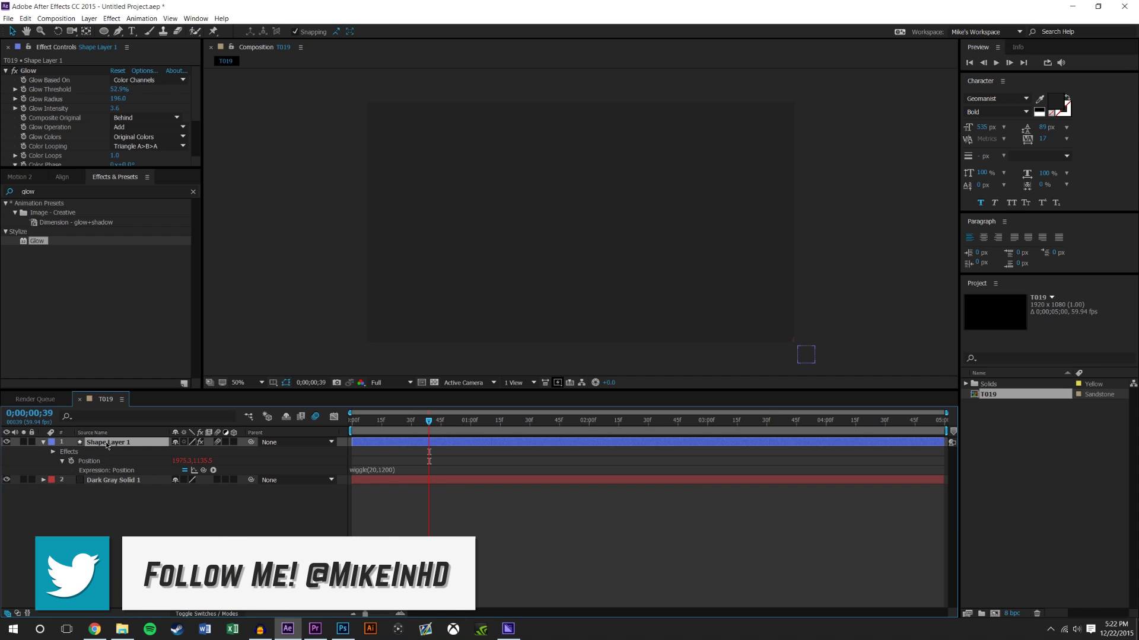
key("ctrl+d")
key("ctrl+d")
key("ctrl+d")
key("ctrl+d")
key("ctrl+d")
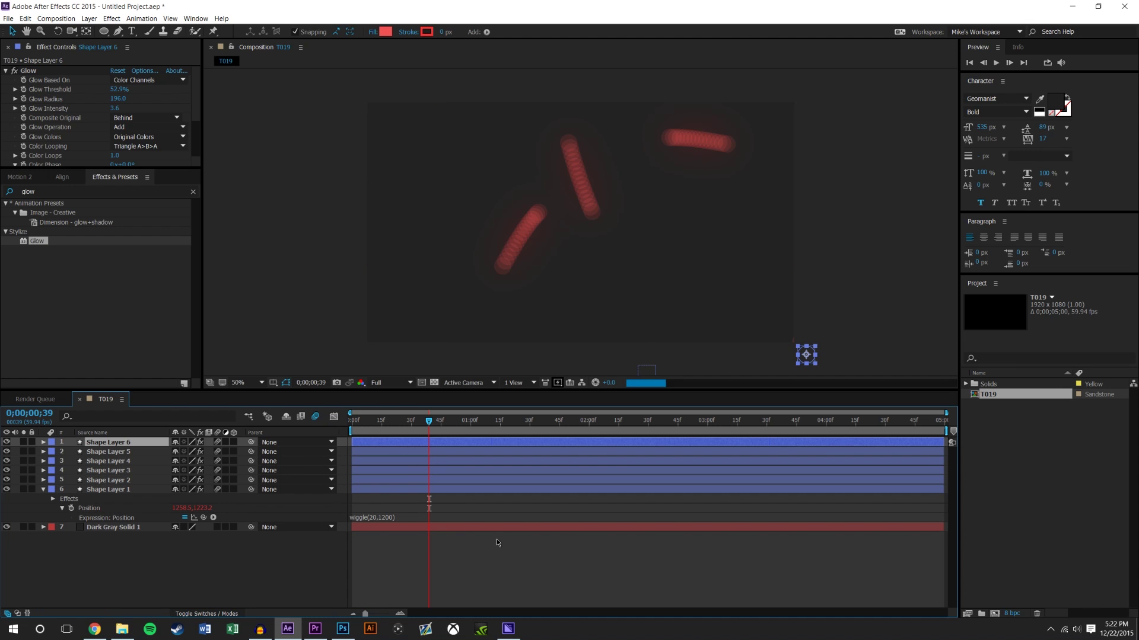
Step: Preview the six circles from the first frame and stop at 0;00;01;05
left_click_drag(429, 421, 360, 407)
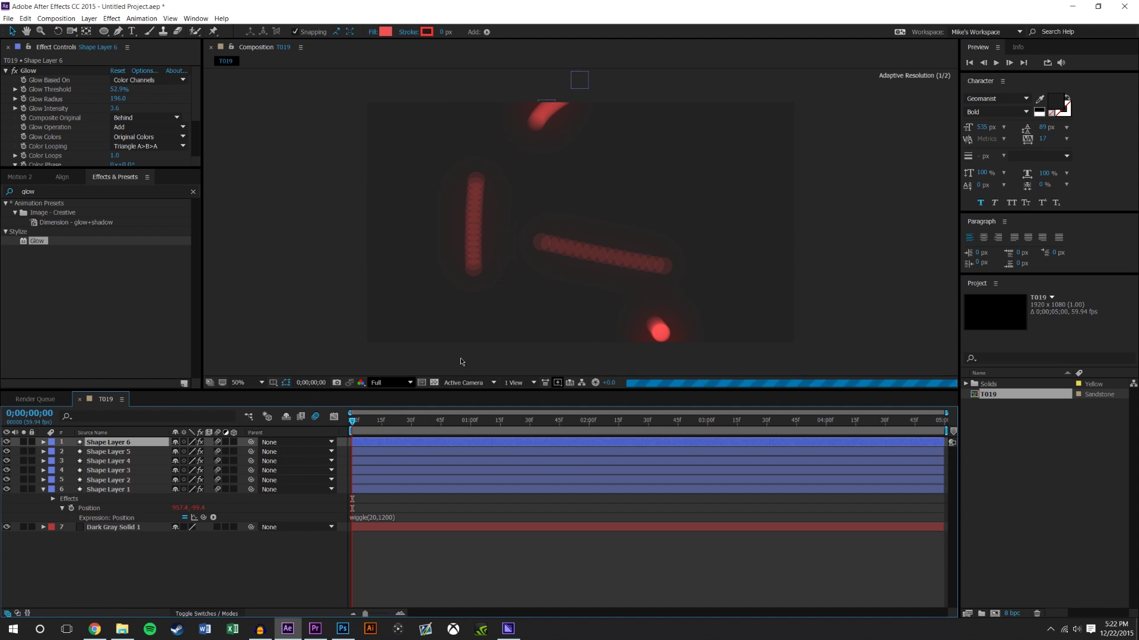
left_click(998, 64)
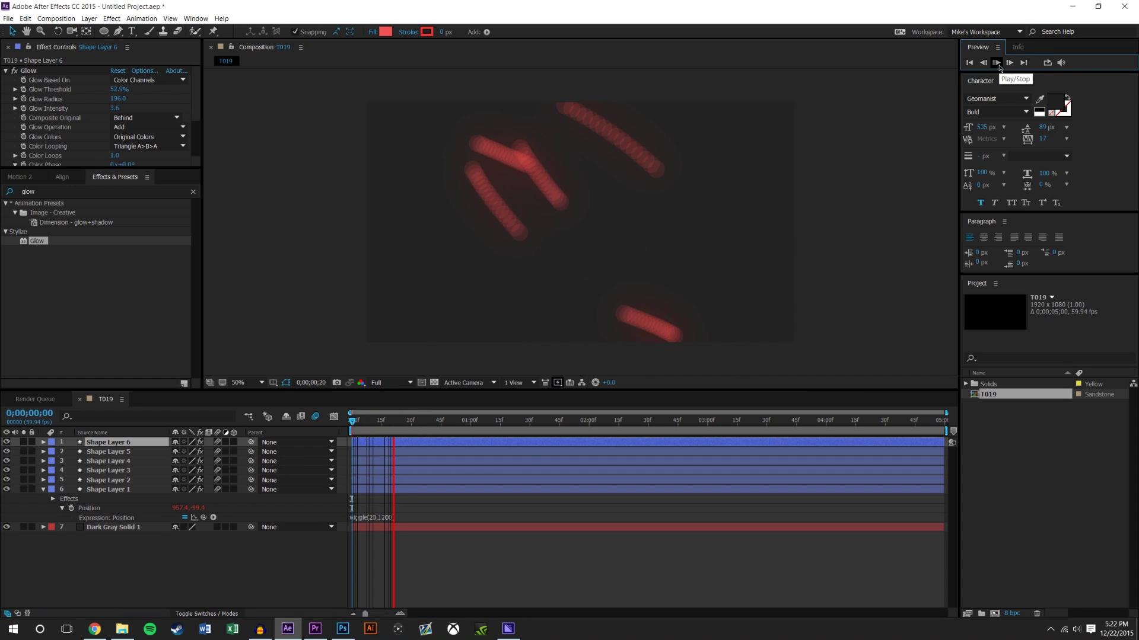
mouse_move(496, 420)
left_mouse_down()
mouse_move(445, 421)
mouse_move(480, 422)
left_mouse_up()
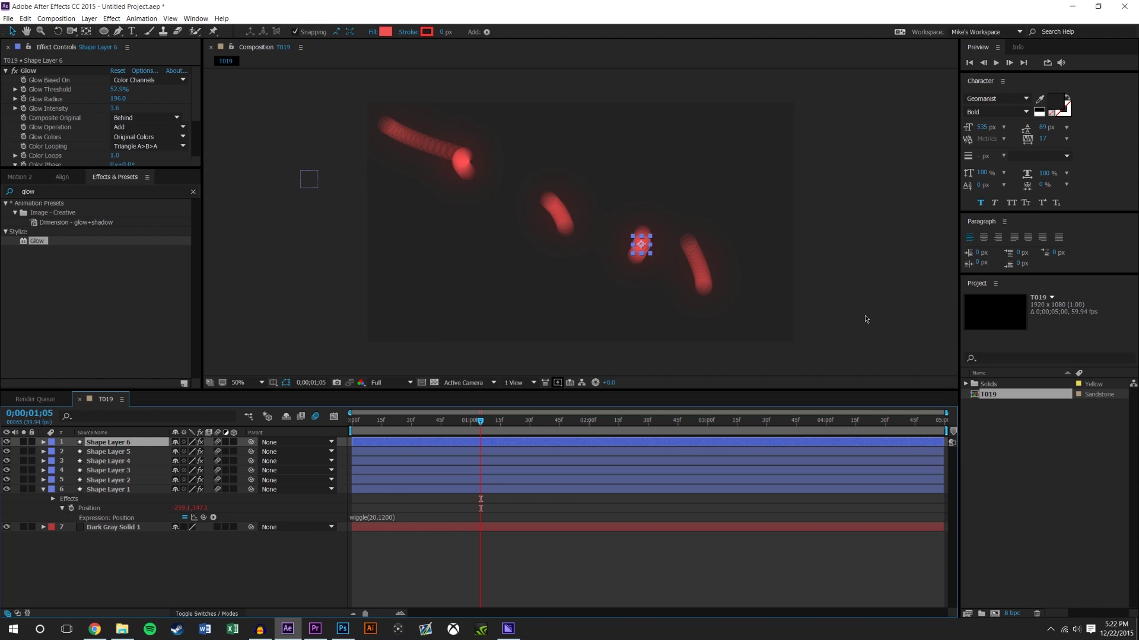
Step: Select all six shape layers and reveal their Position expressions in the timeline
left_click(141, 491)
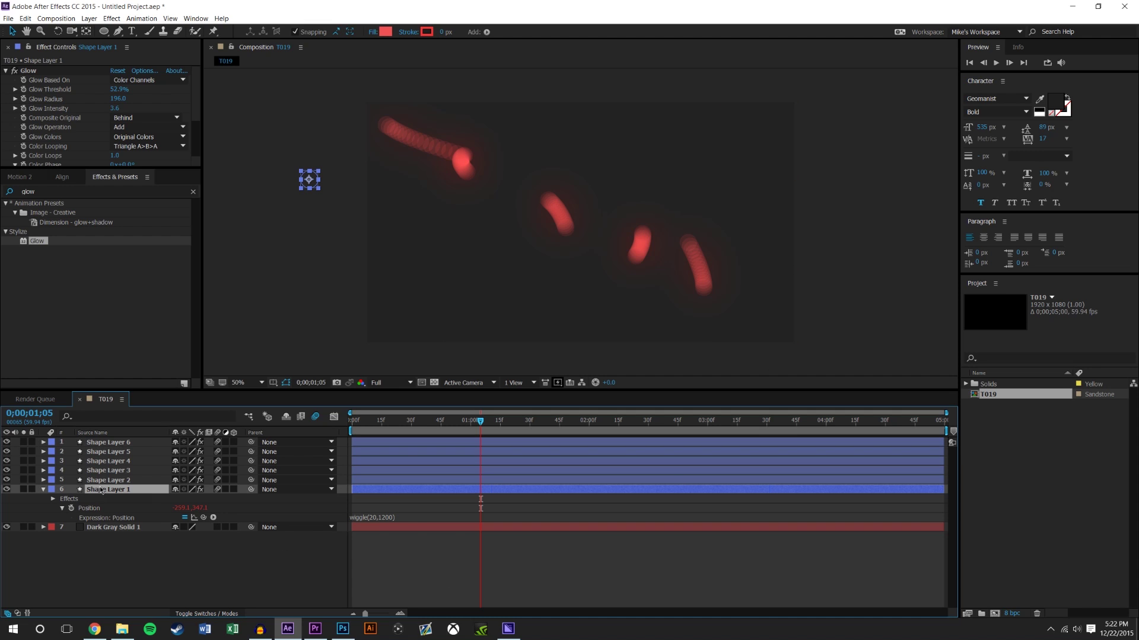
left_click(113, 443, "shift")
left_click(44, 445)
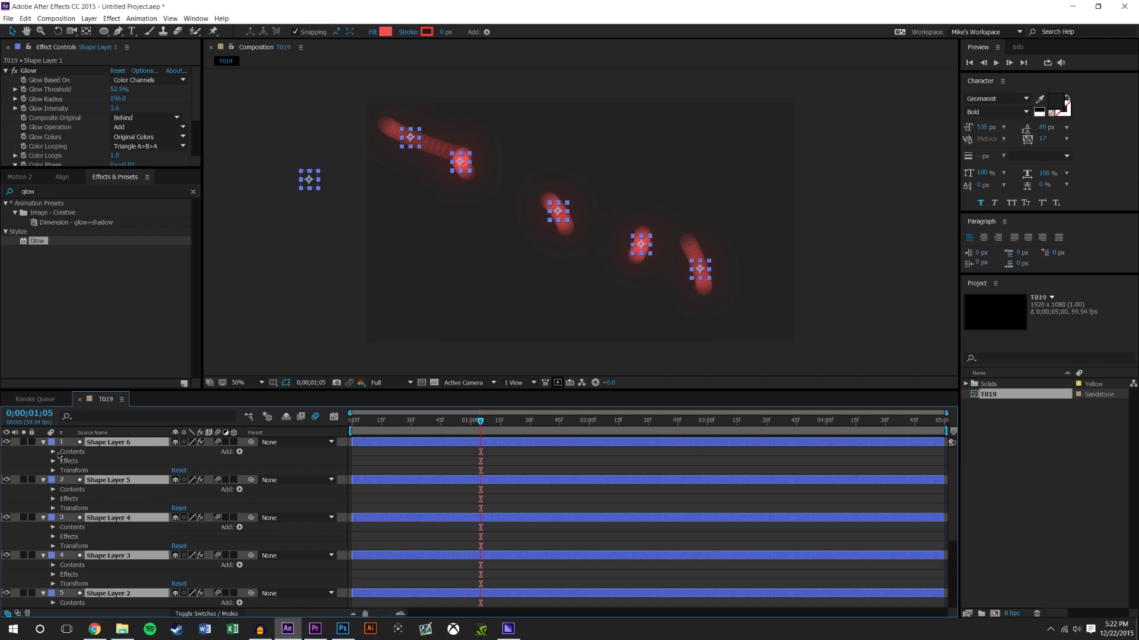
key("p")
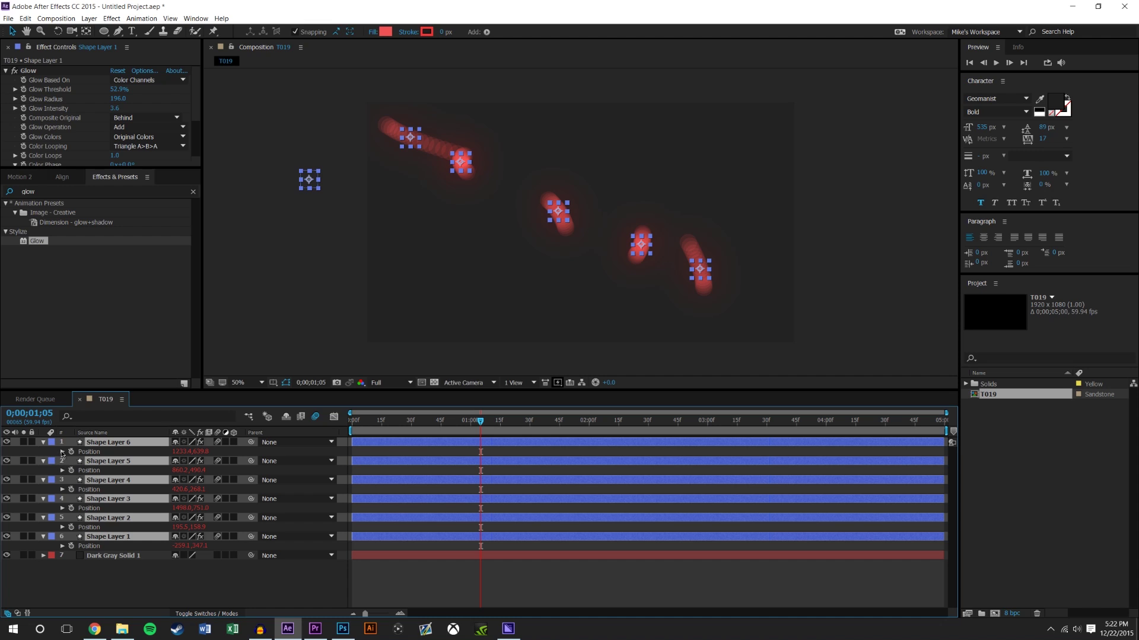
left_click(62, 452)
left_click(63, 481)
left_click(62, 508)
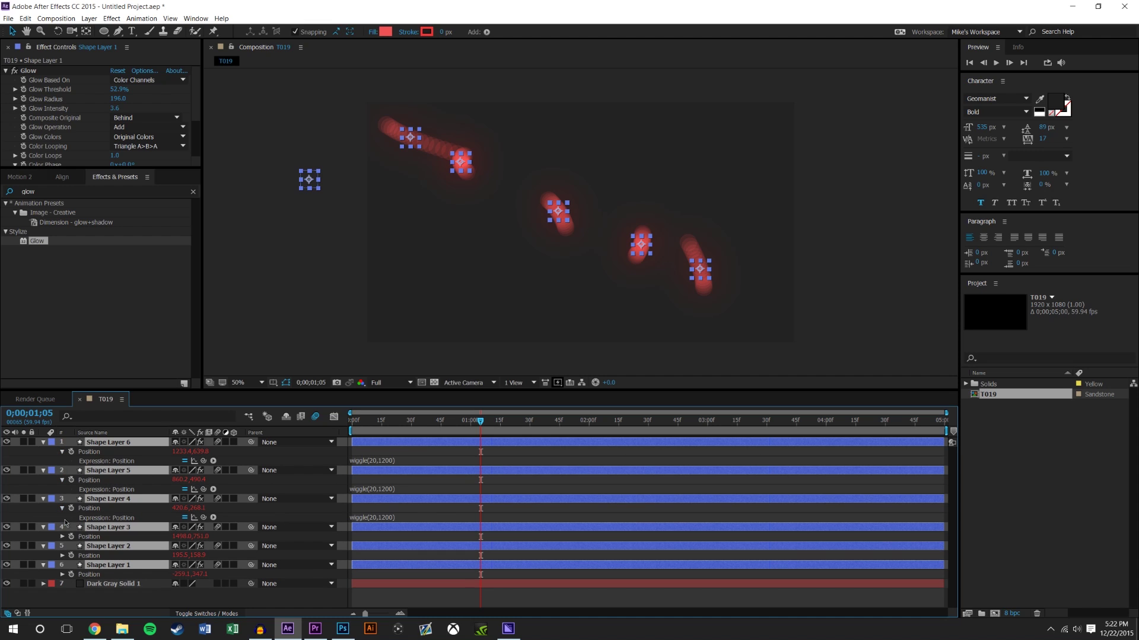
left_click(63, 537)
left_click(63, 565)
left_click(62, 594)
Step: Return to the first frame and try to offset Shape Layer 6 by about one frame
left_click_drag(383, 422, 350, 422)
left_click(416, 608)
key("=")
key("=")
key("=")
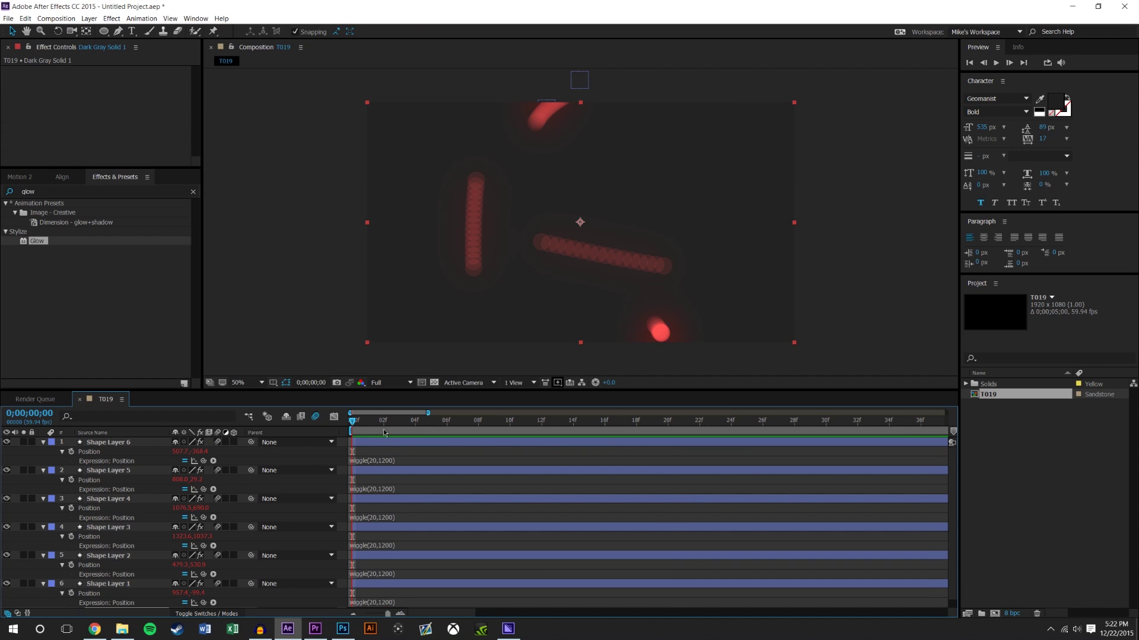
left_click_drag(372, 442, 385, 442)
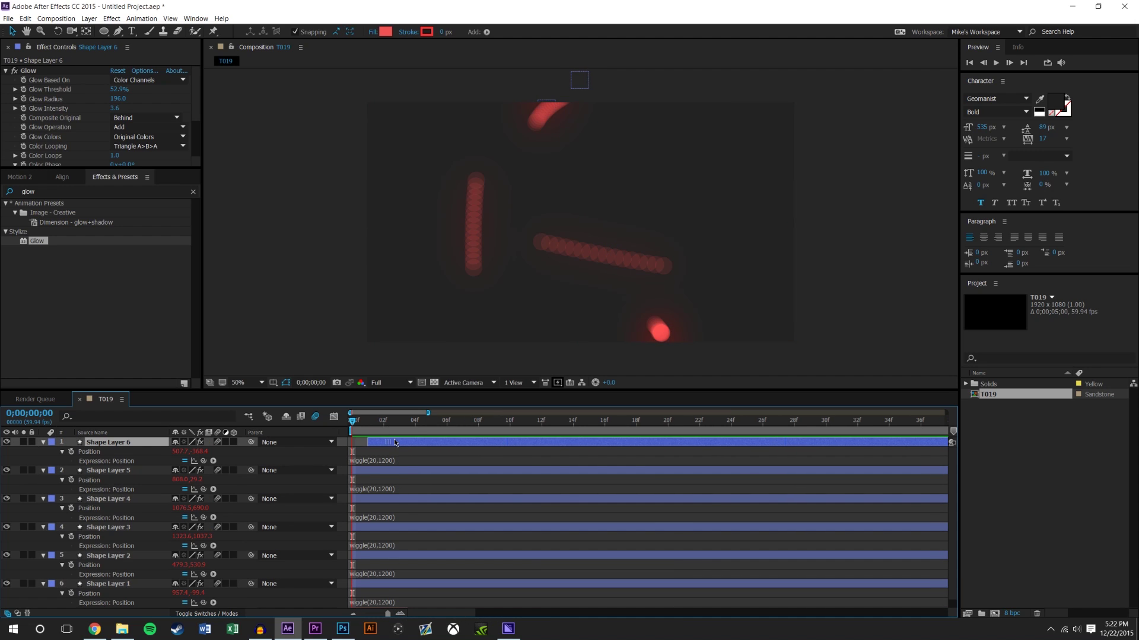
Step: Change the wiggle frequency in the Position expressions to 10 for Shape Layer 6, 15 for Layer 5, 17 for Layer 4 and 30 for Layer 3
left_click(384, 461)
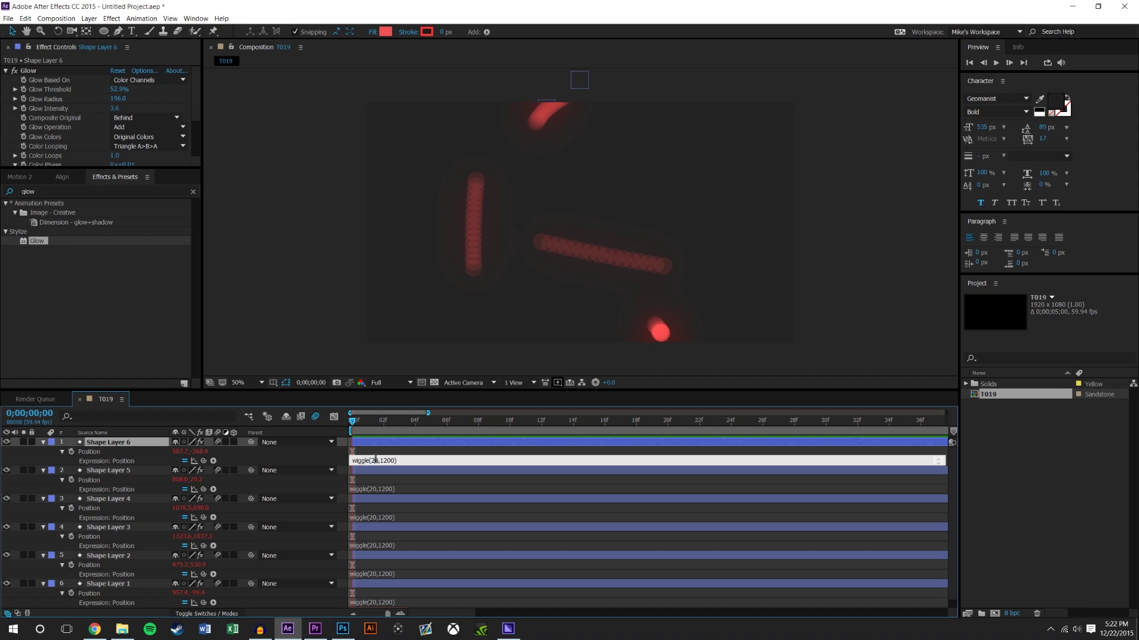
left_click(370, 489)
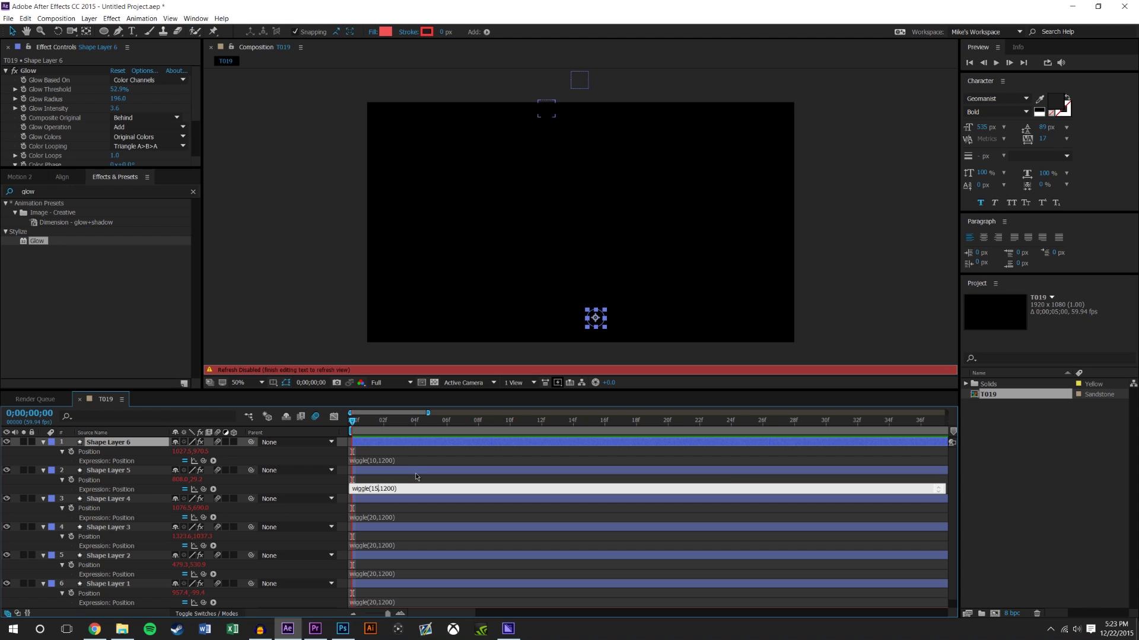
left_click(376, 517)
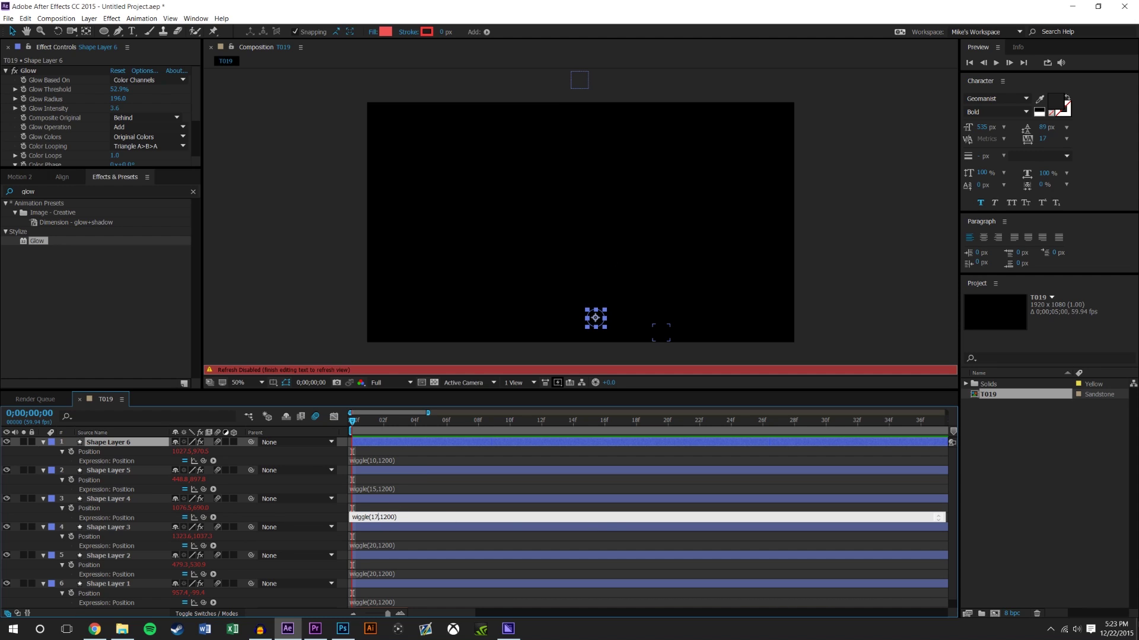
left_click(376, 546)
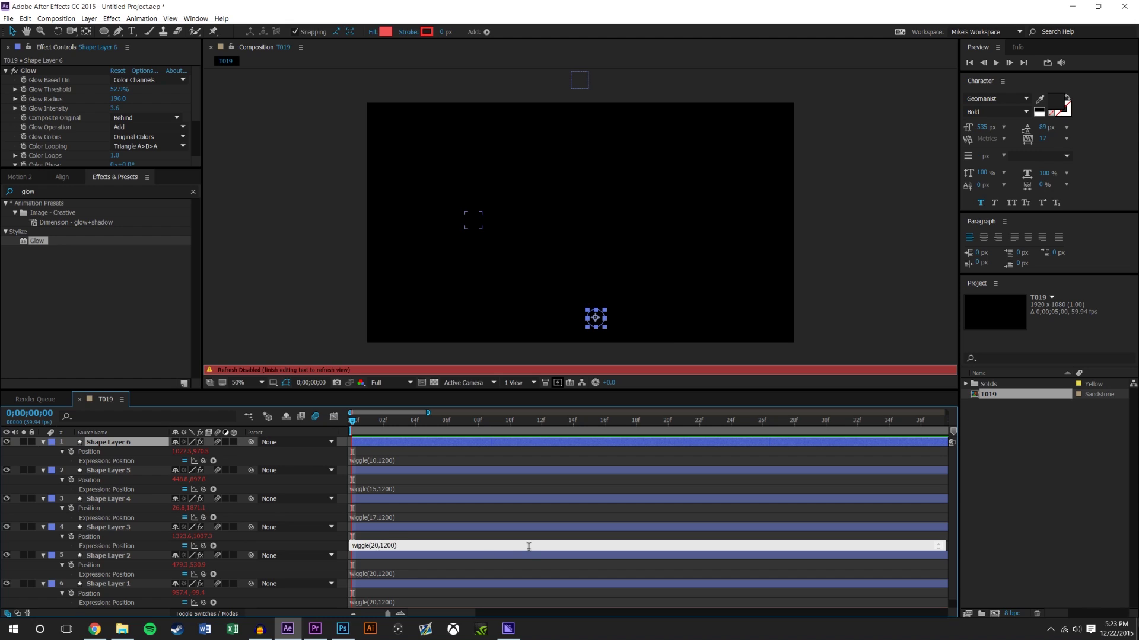
type("30")
key("KP_Enter")
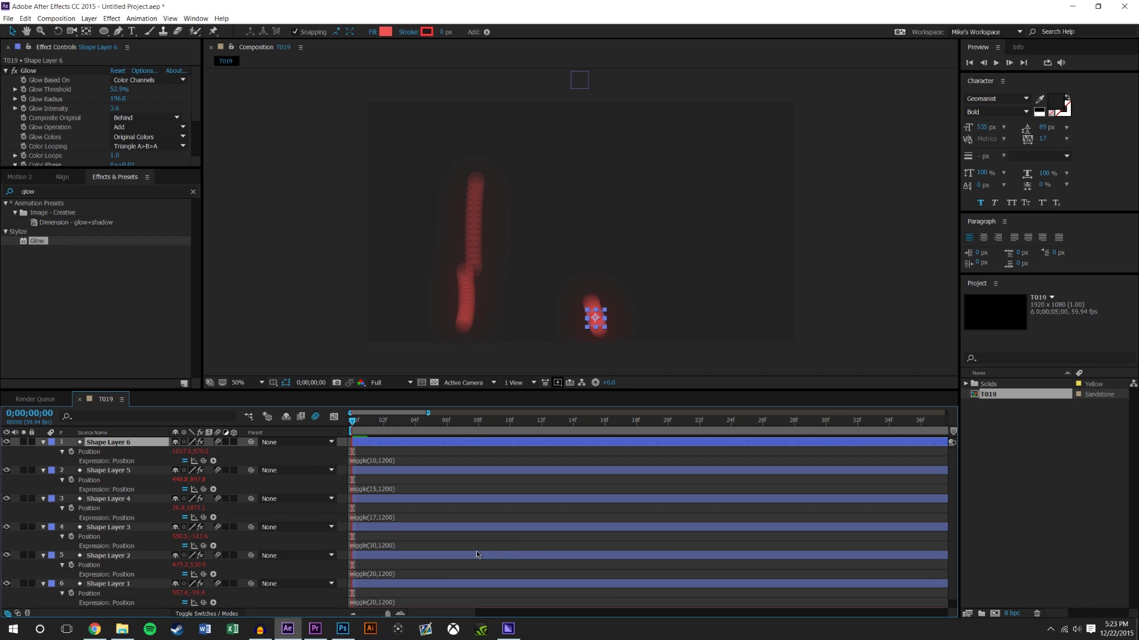
Step: Change the Position expressions to wiggle(25,1200) for Shape Layer 2 and wiggle(22,1200) for Shape Layer 1
scroll(477, 555, "down", 1)
left_click(375, 565)
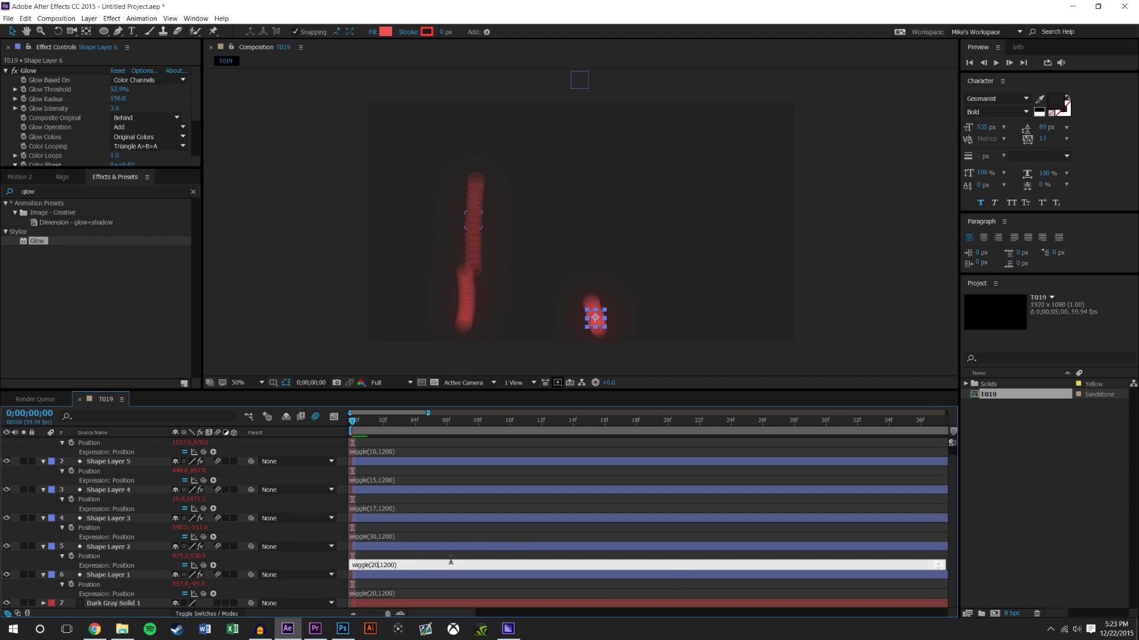
left_click(427, 603)
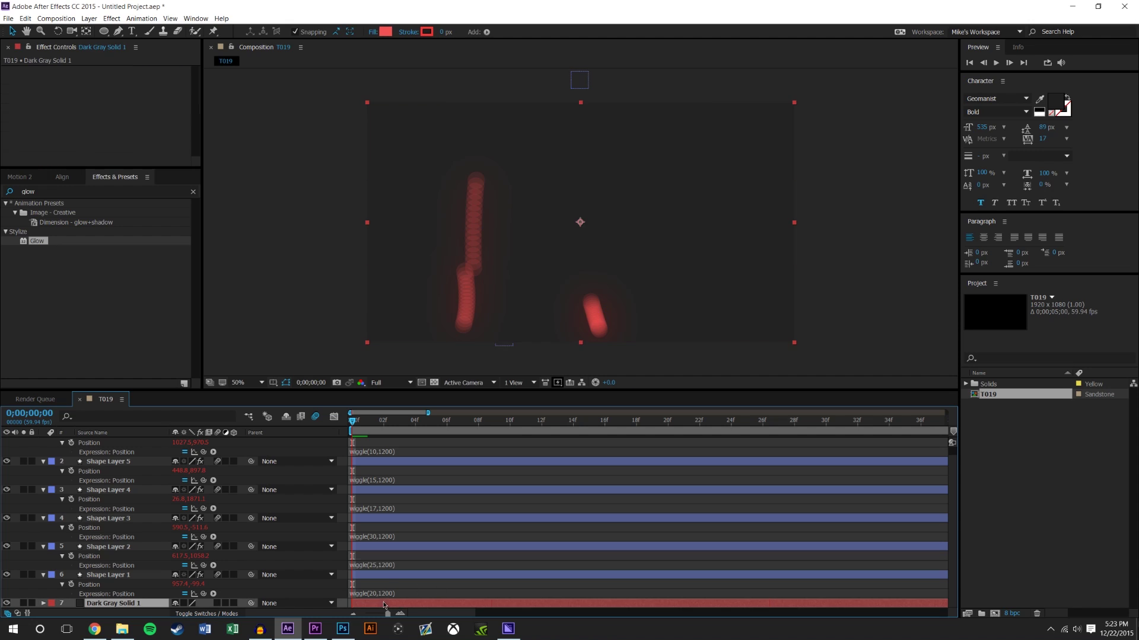
left_click(372, 593)
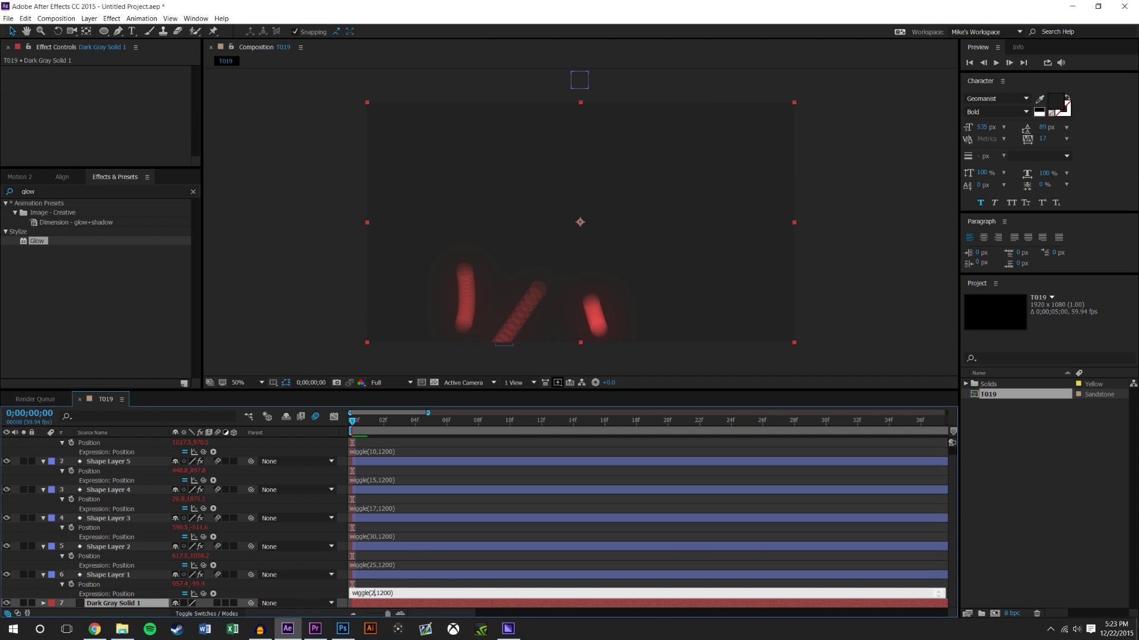
left_click(425, 531)
Step: Change the wiggle amplitude in the Position expressions to 2000 for Shape Layer 6, 900 for Shape Layer 5 and 1000 for Shape Layer 4
scroll(424, 531, "up", 1)
left_click(390, 461)
left_click(386, 461)
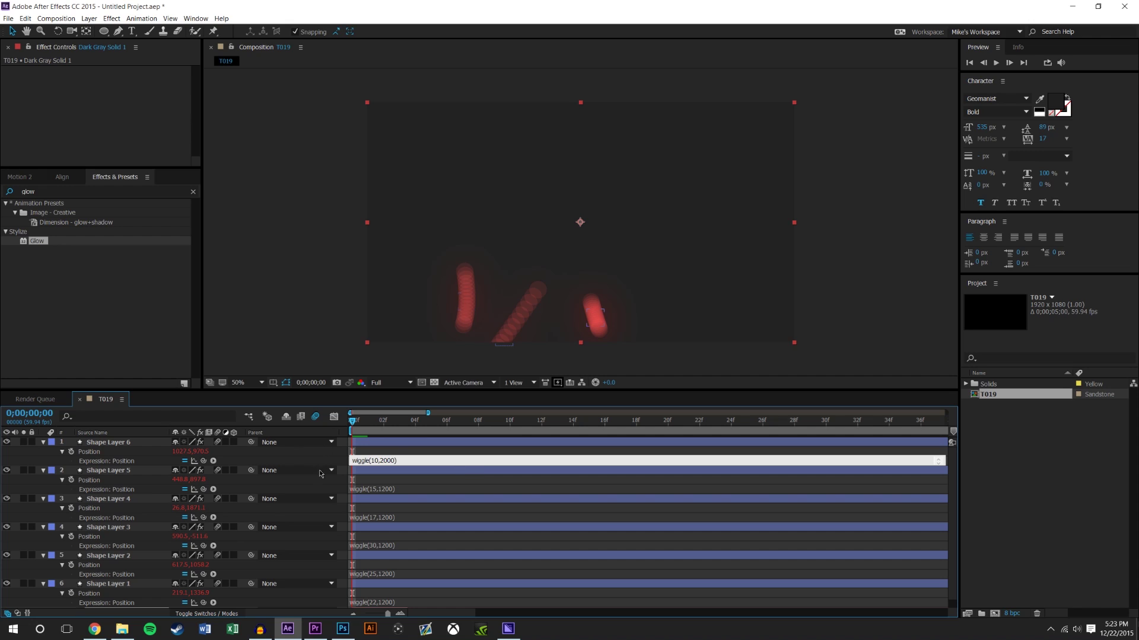
left_click(380, 489)
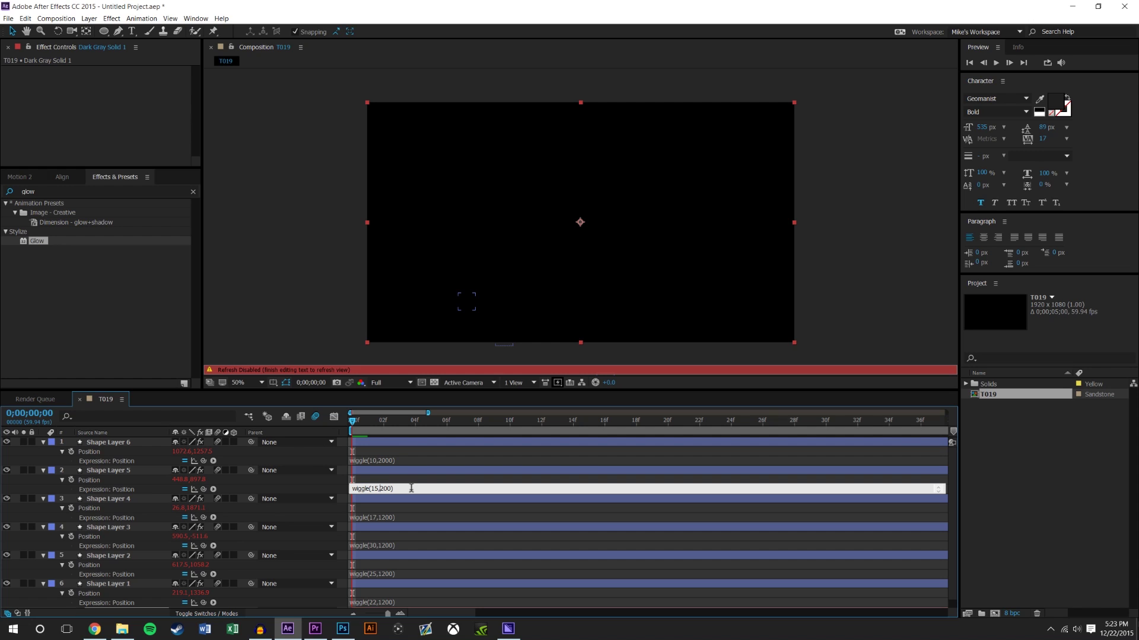
left_click(383, 517)
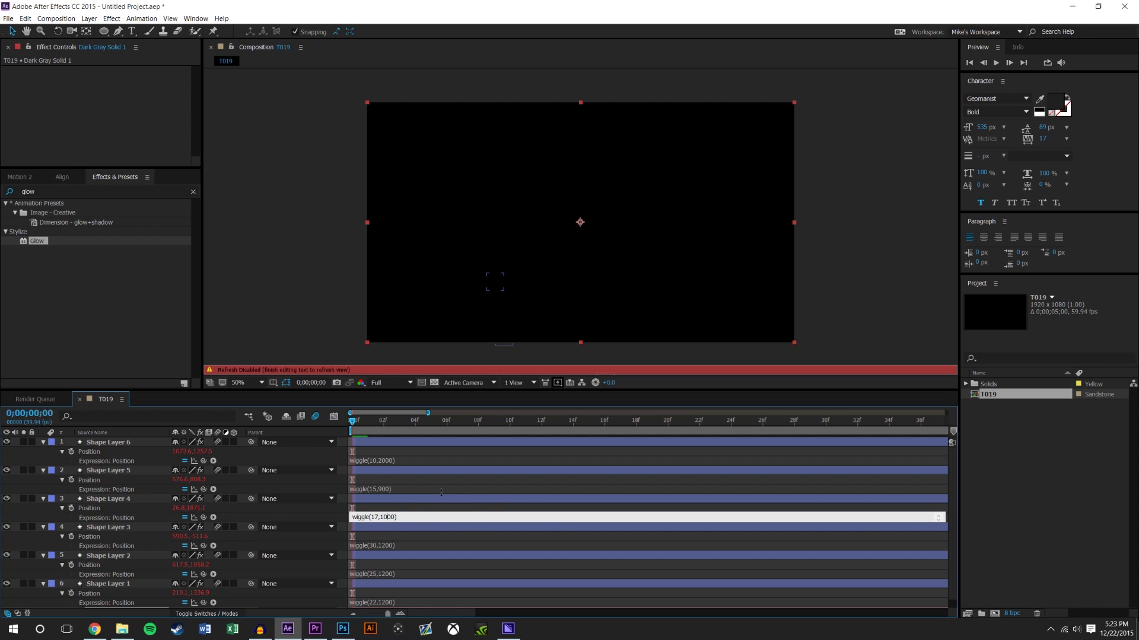
left_click(463, 555)
Step: Deselect everything and preview the varied wiggle motion of all circles from the first frame
left_click(836, 309)
left_click_drag(439, 422, 351, 421)
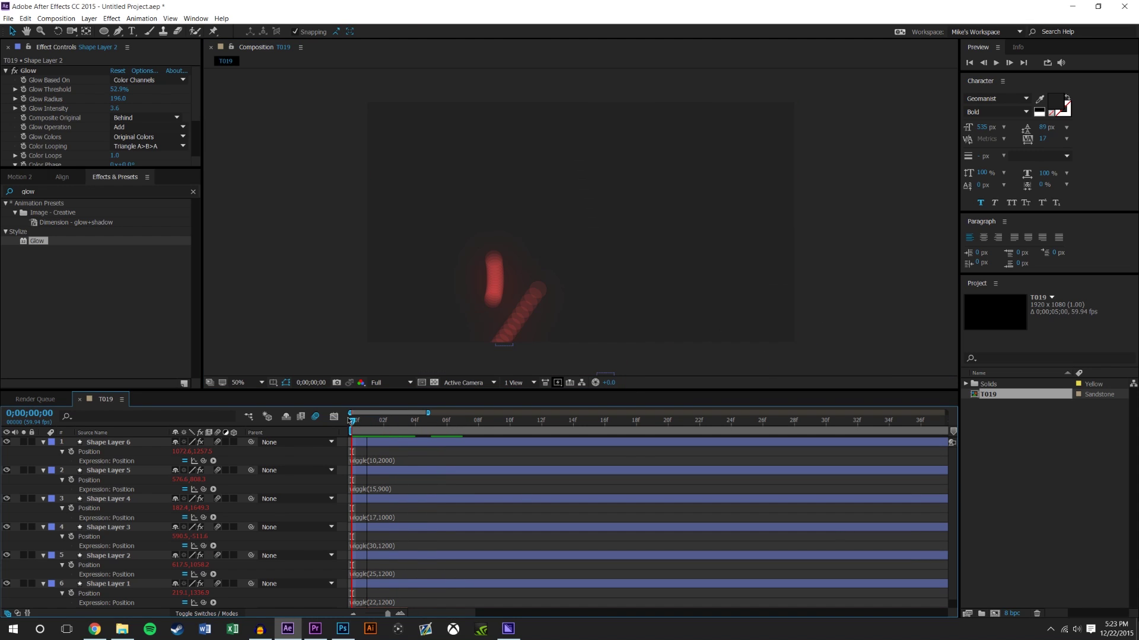
left_click(995, 62)
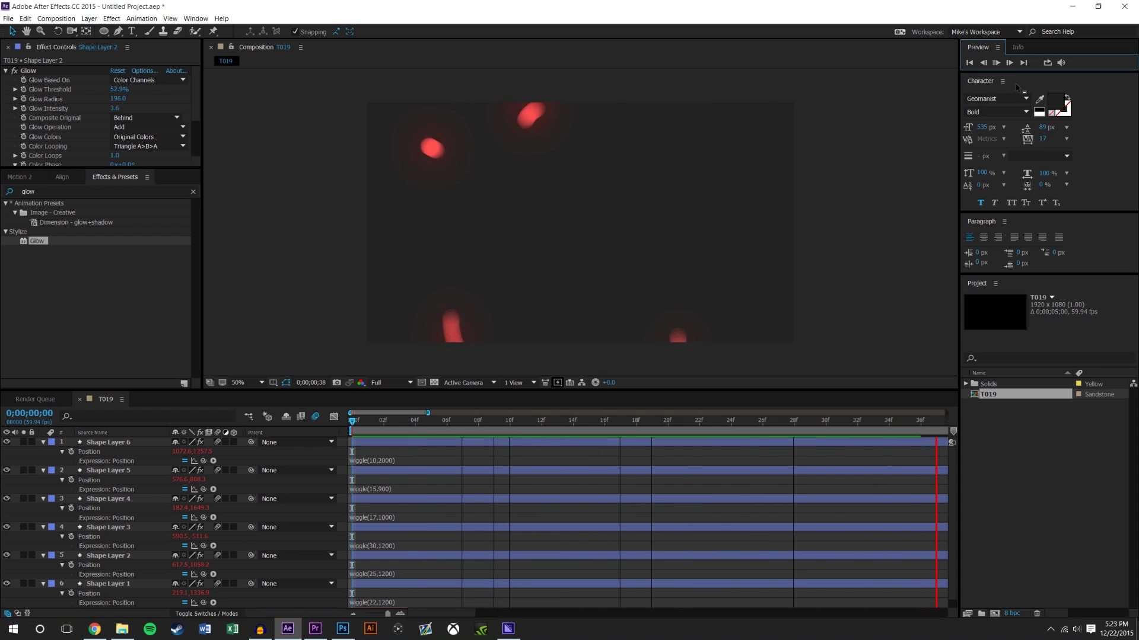
Step: Collapse the revealed properties of all seven layers and deselect them
left_click(114, 444)
scroll(125, 534, "down", 1)
left_click(125, 606, "shift")
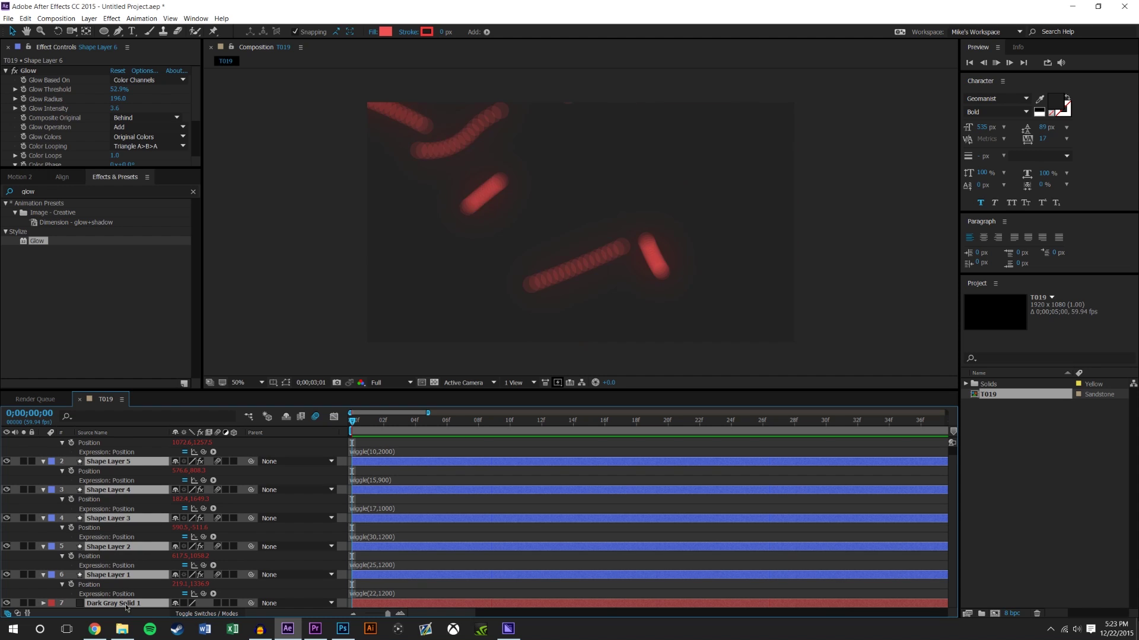
key("u")
left_click(295, 604)
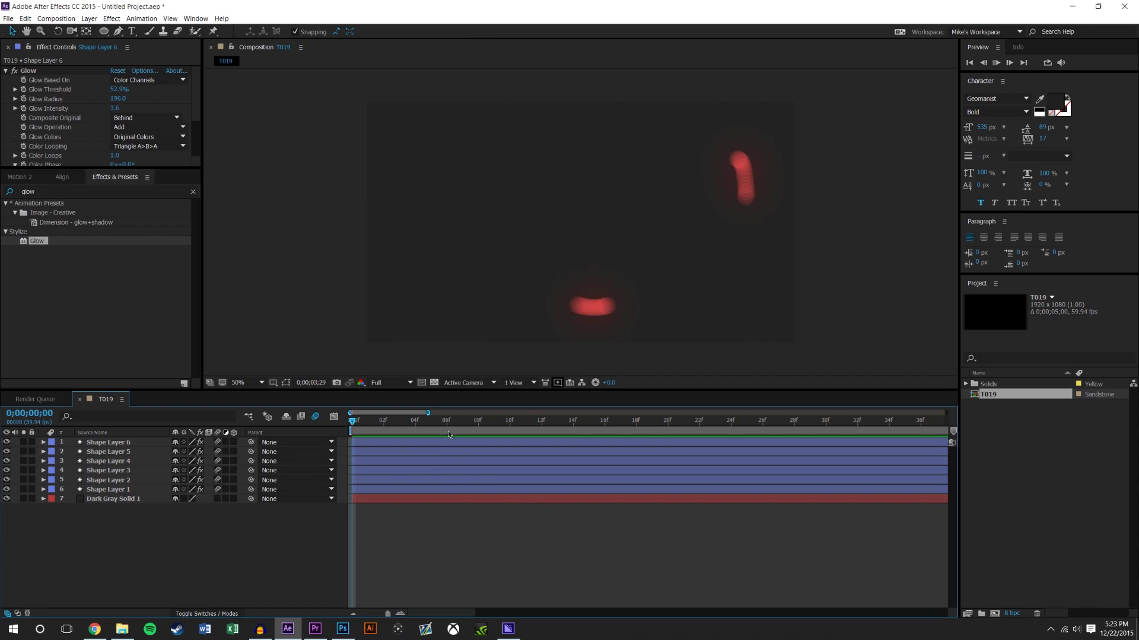
Step: Play the finished animation from the first frame once more and stop at frame 2
left_click_drag(401, 423, 353, 415)
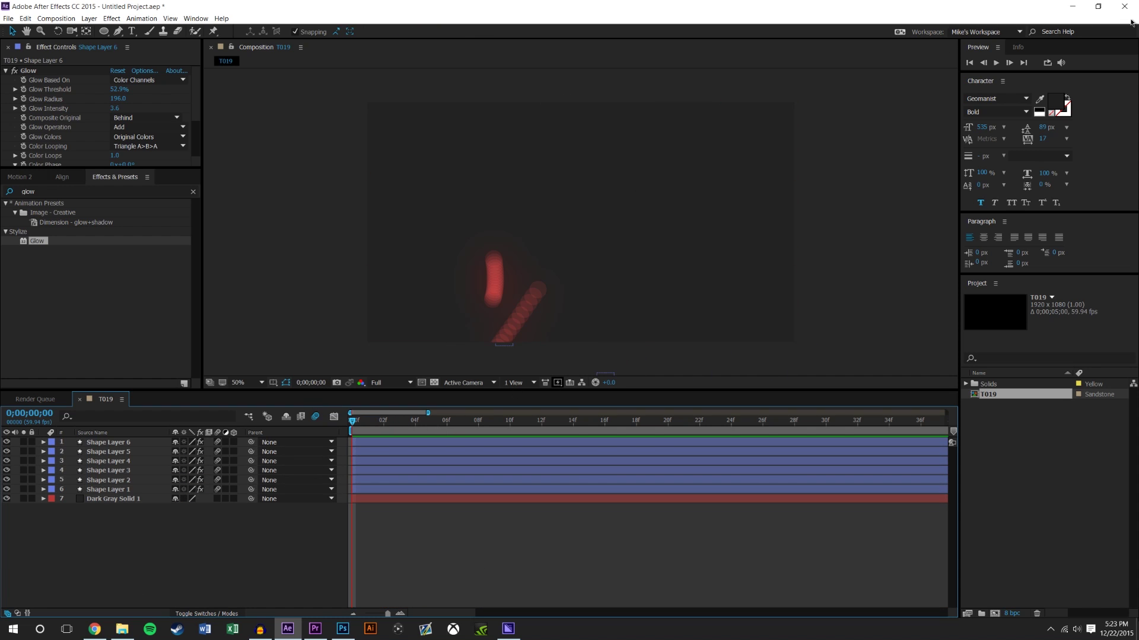
left_click(999, 61)
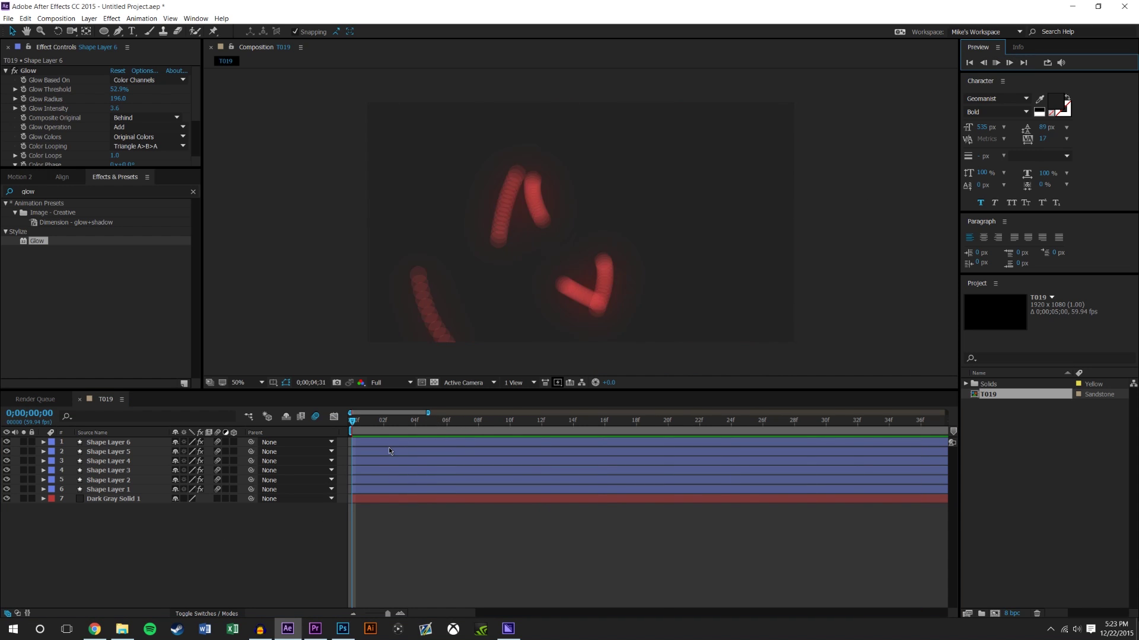
left_click(386, 427)
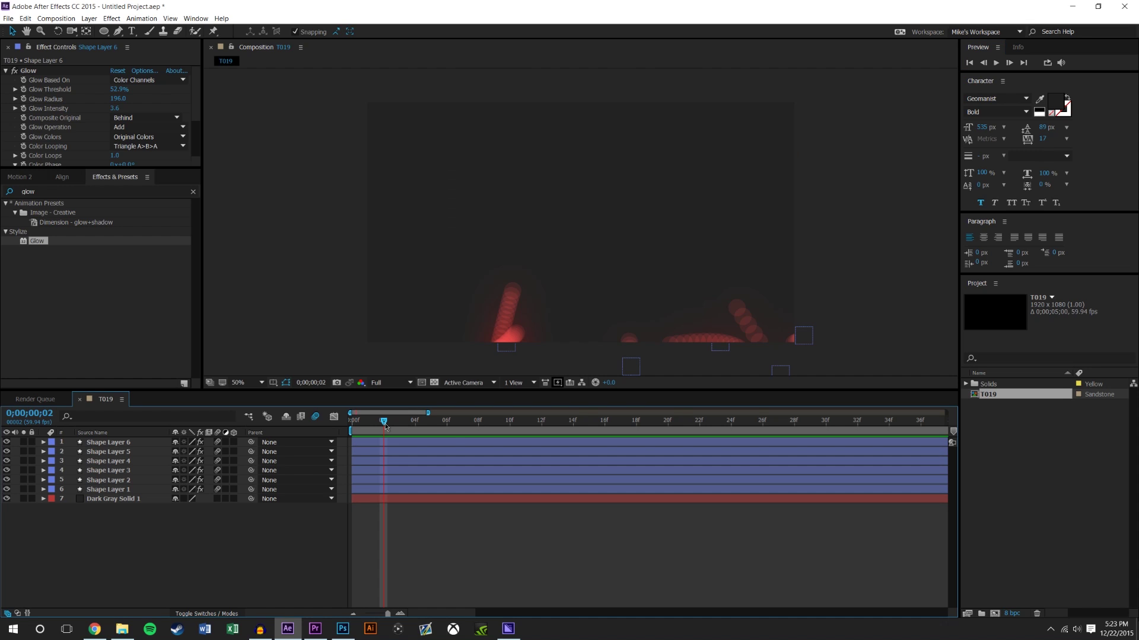
Step: Duplicate Dark Gray Solid 1 twice and place one copy below Shape Layer 5 and the other below Shape Layer 3
left_click_drag(386, 423, 417, 420)
left_click(112, 500)
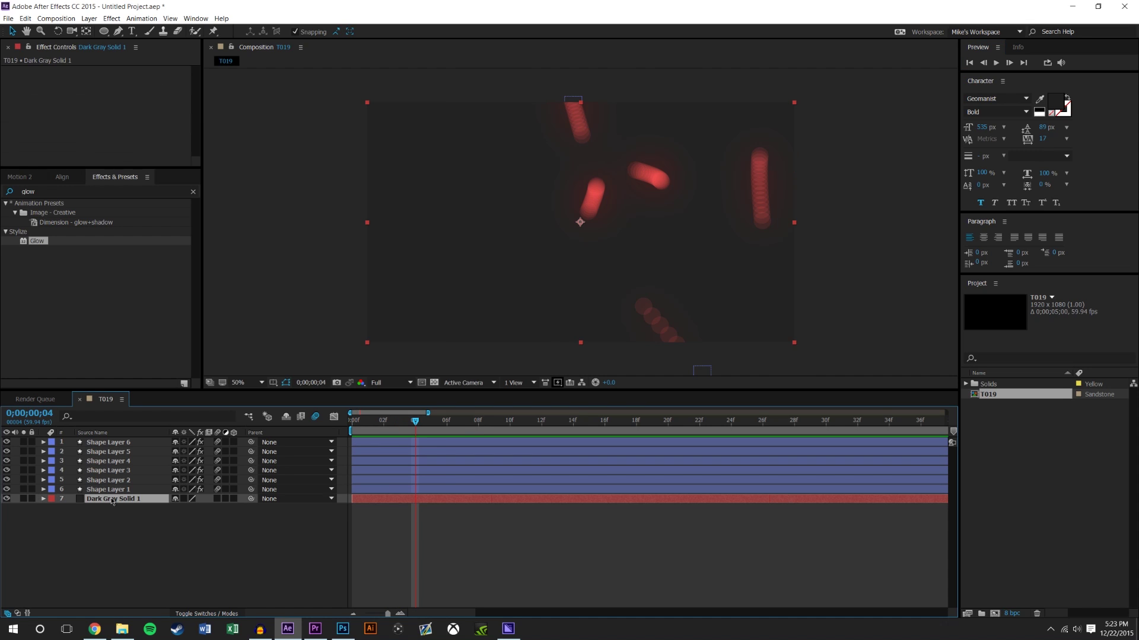
key("ctrl+d")
key("ctrl+d")
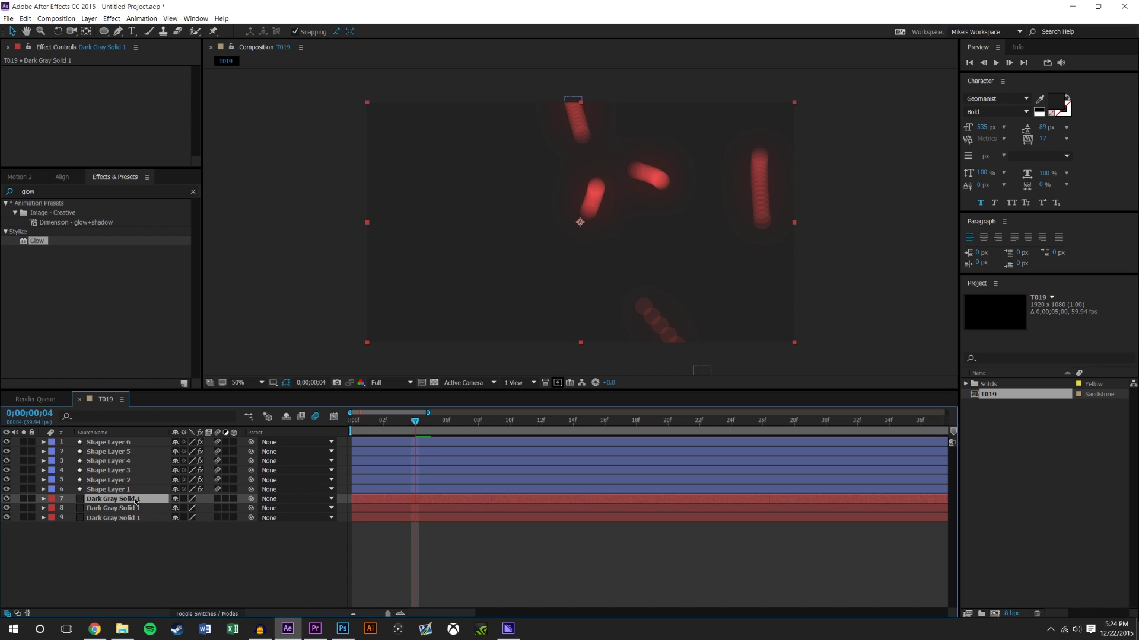
left_click_drag(135, 499, 121, 467)
left_click(121, 489, "ctrl")
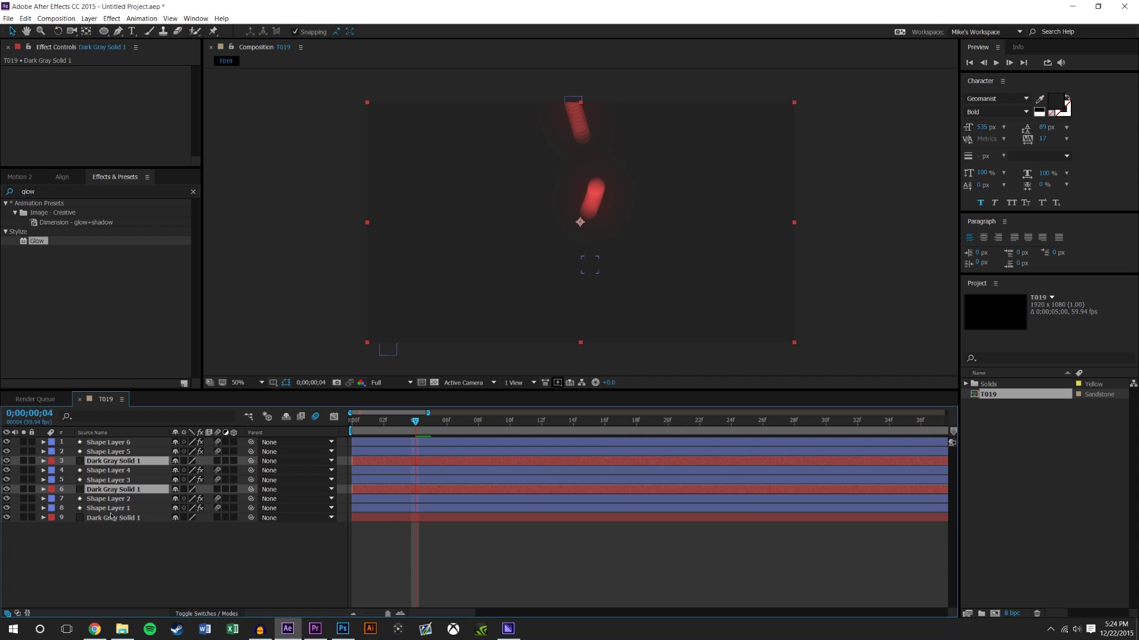
Step: Set the opacity of both duplicated Dark Gray Solid 1 layers to 20%
key("t")
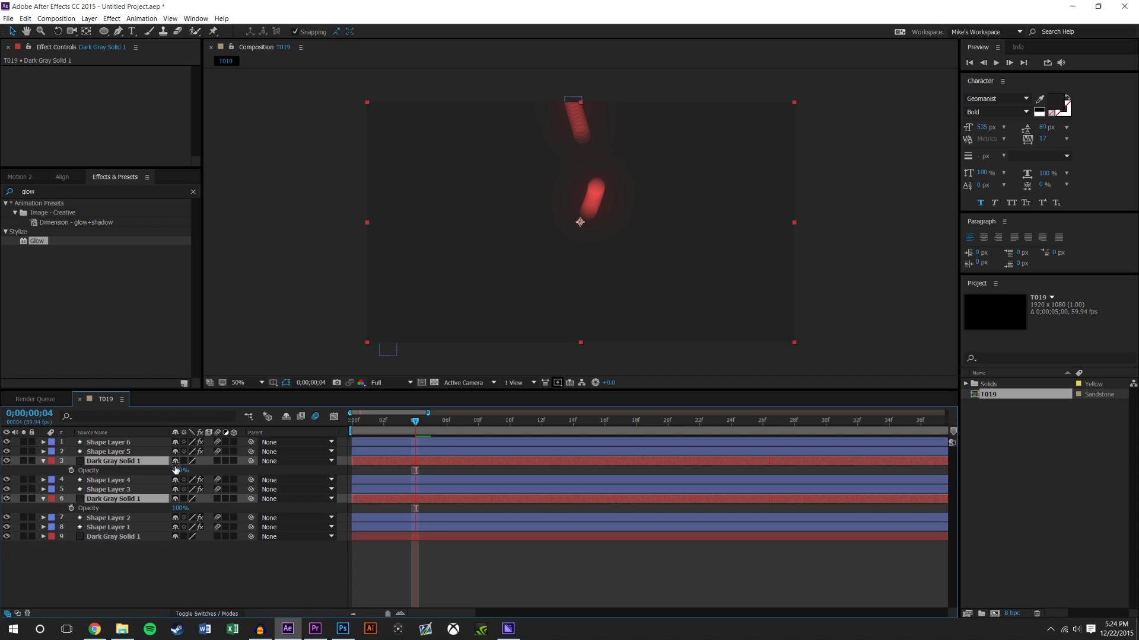
type("20")
key("Return")
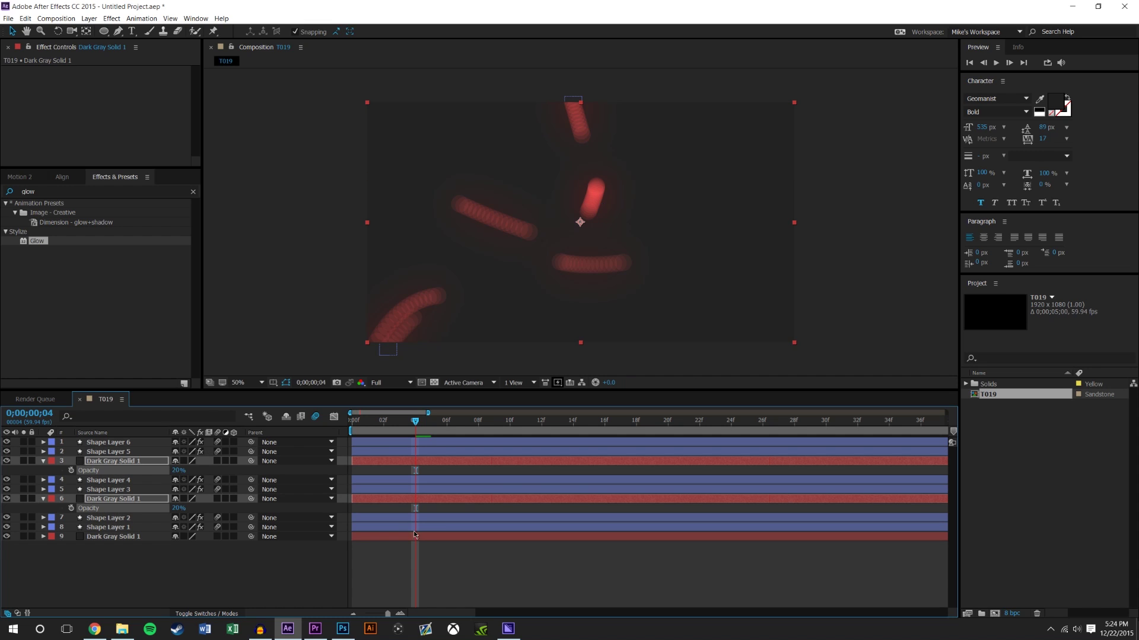
Step: Deselect the solids and preview the layered circle animation repeatedly from the first frame
left_click(435, 475)
key("space")
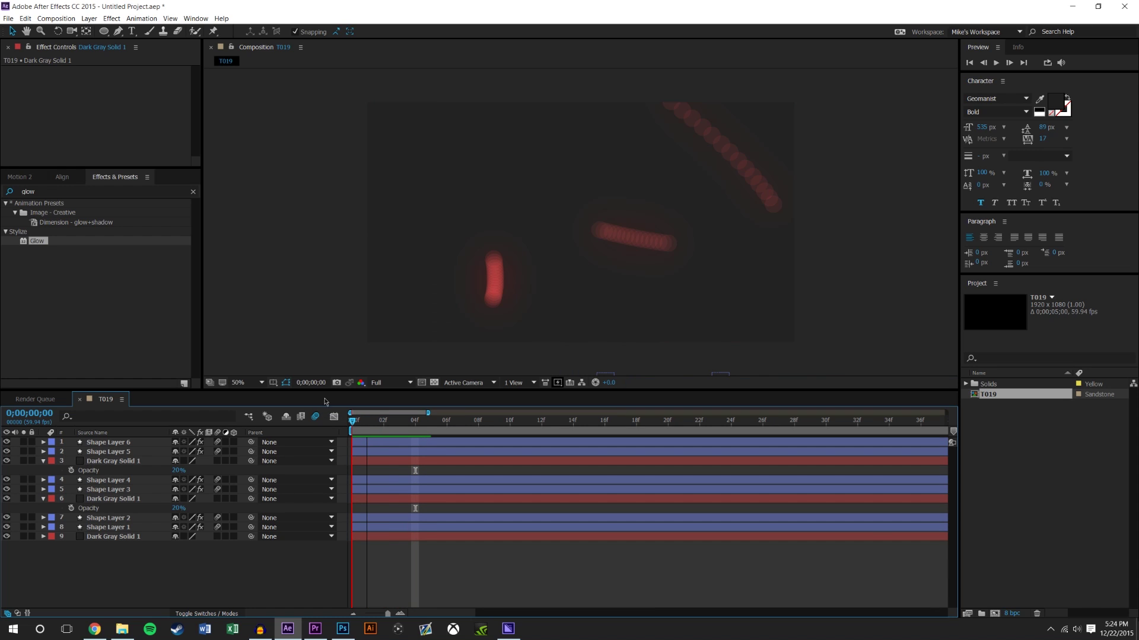
left_click(997, 63)
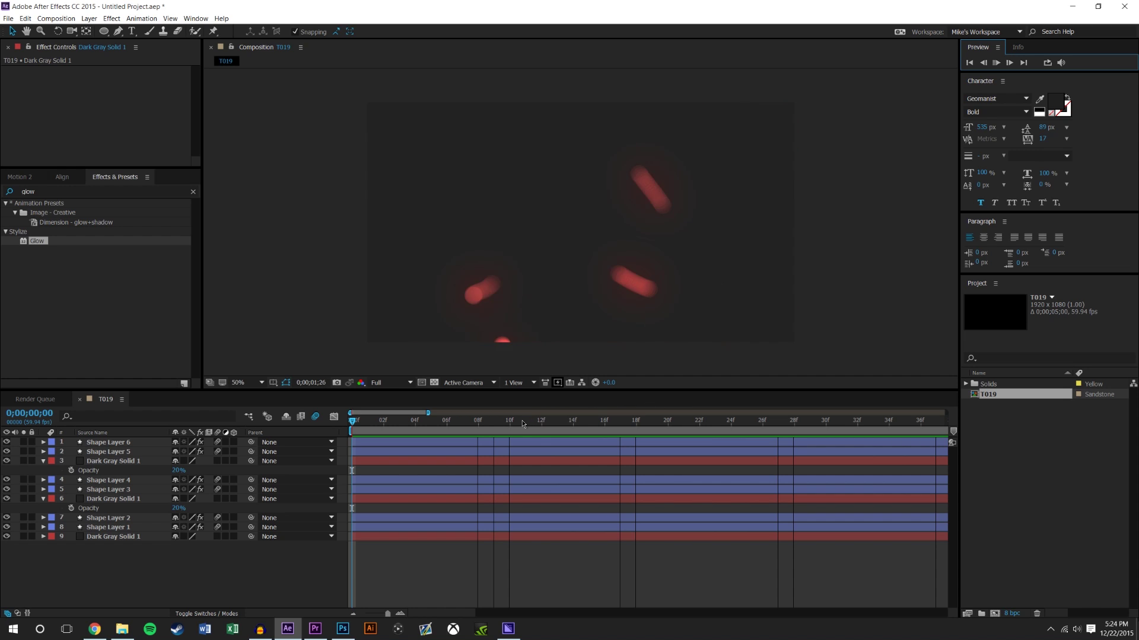
left_click(541, 420)
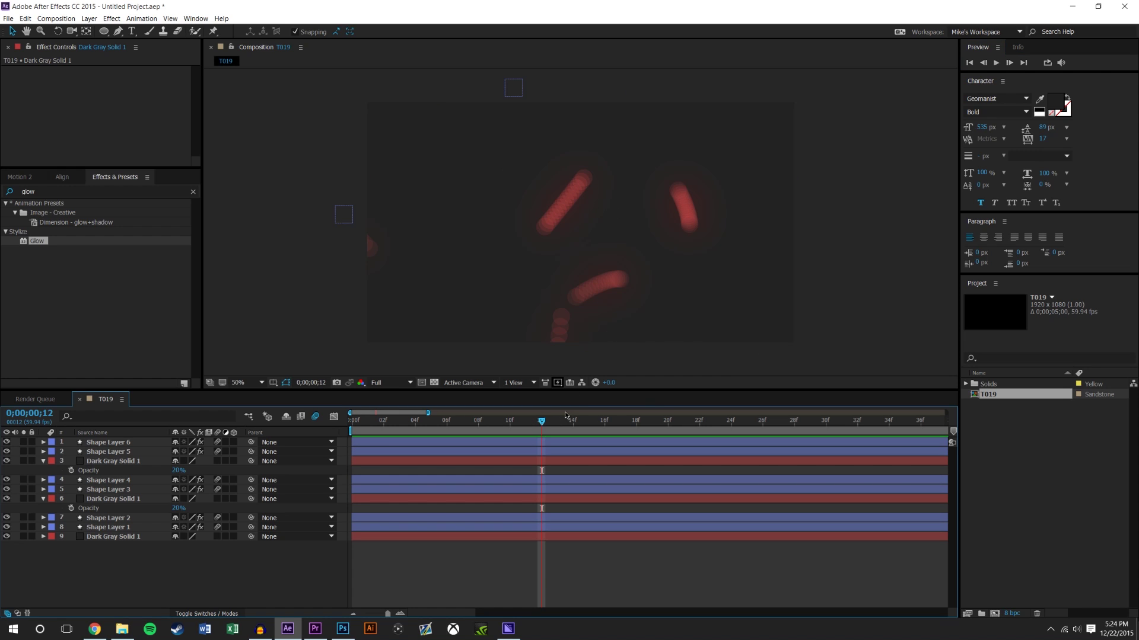
left_click_drag(543, 420, 350, 420)
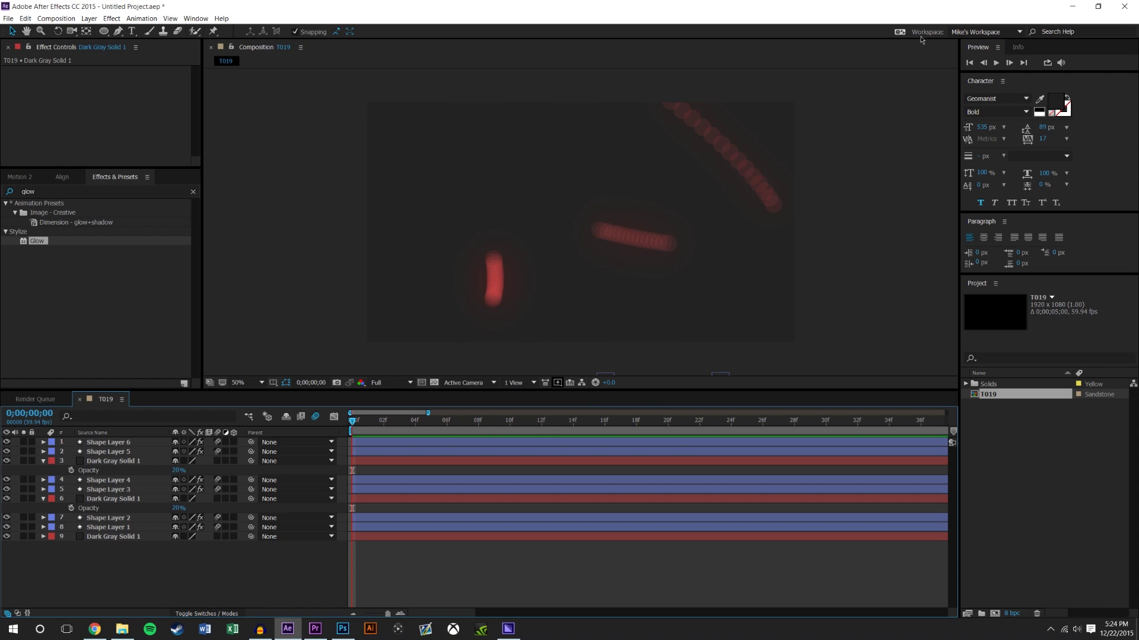
left_click(996, 64)
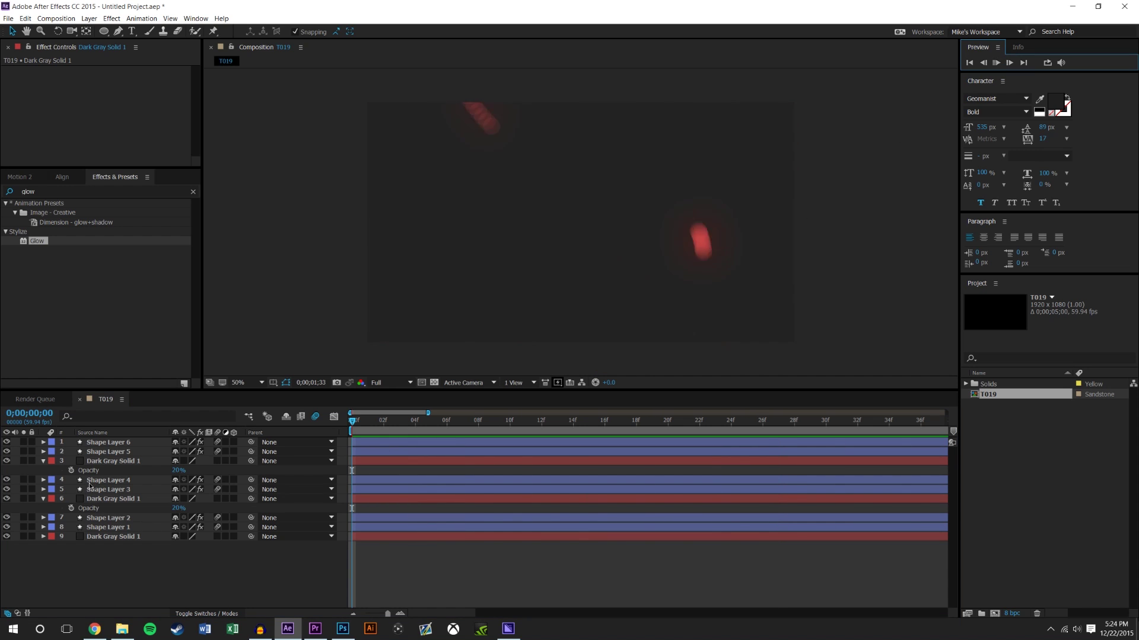
Step: Delete Shape Layer 5, Shape Layer 4 and Shape Layer 2, keeping one circle layer above each solid
left_click(103, 451)
key("Delete")
left_click(104, 470)
key("Delete")
left_click(104, 501)
key("Delete")
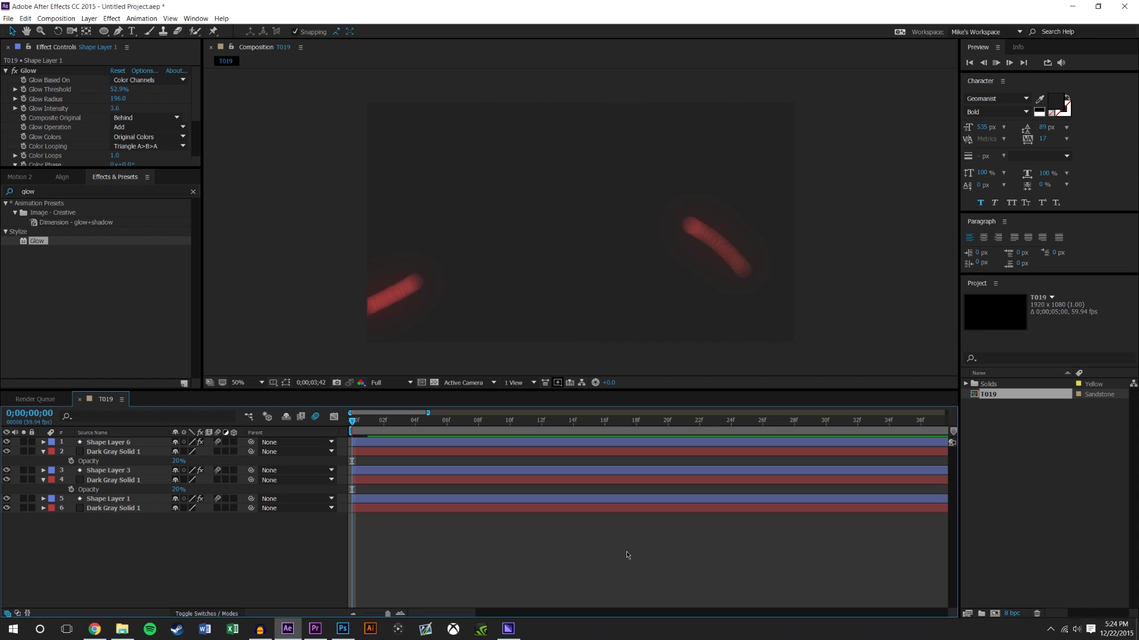
Step: Change Shape Layer 6's Position expression to wiggle(2,50) and preview its motion
left_click_drag(456, 428, 399, 422)
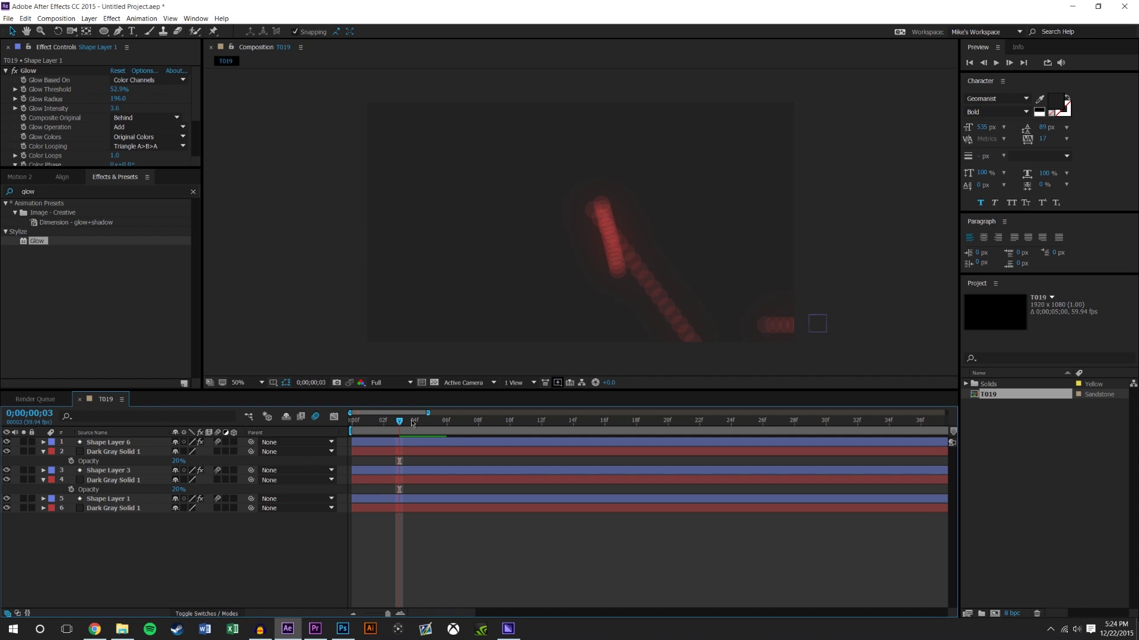
left_click(117, 444)
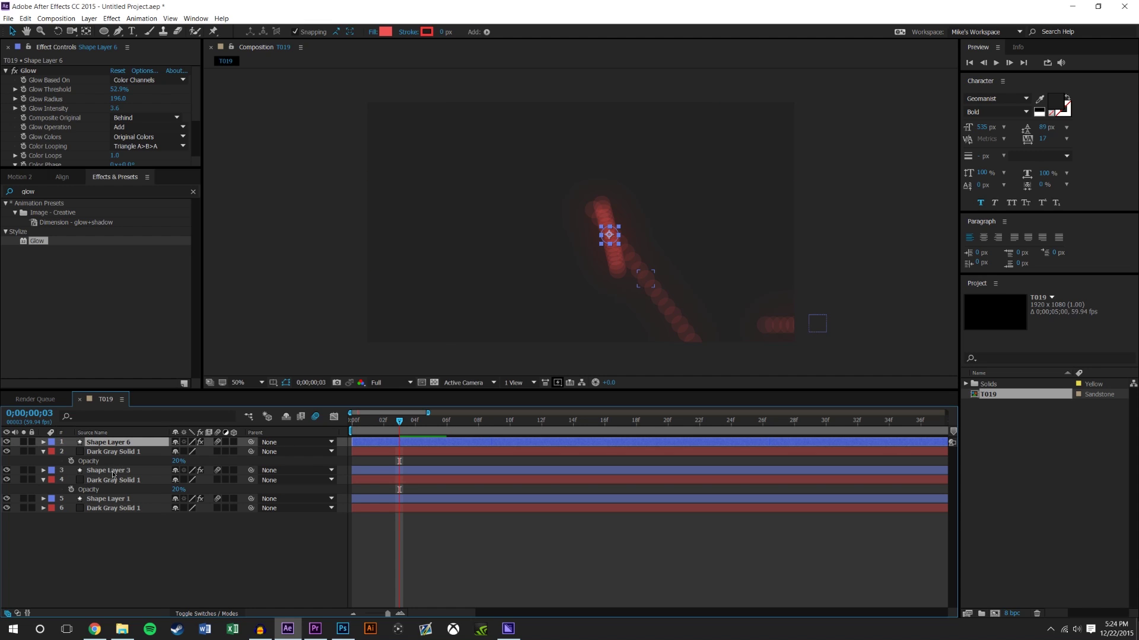
key("p")
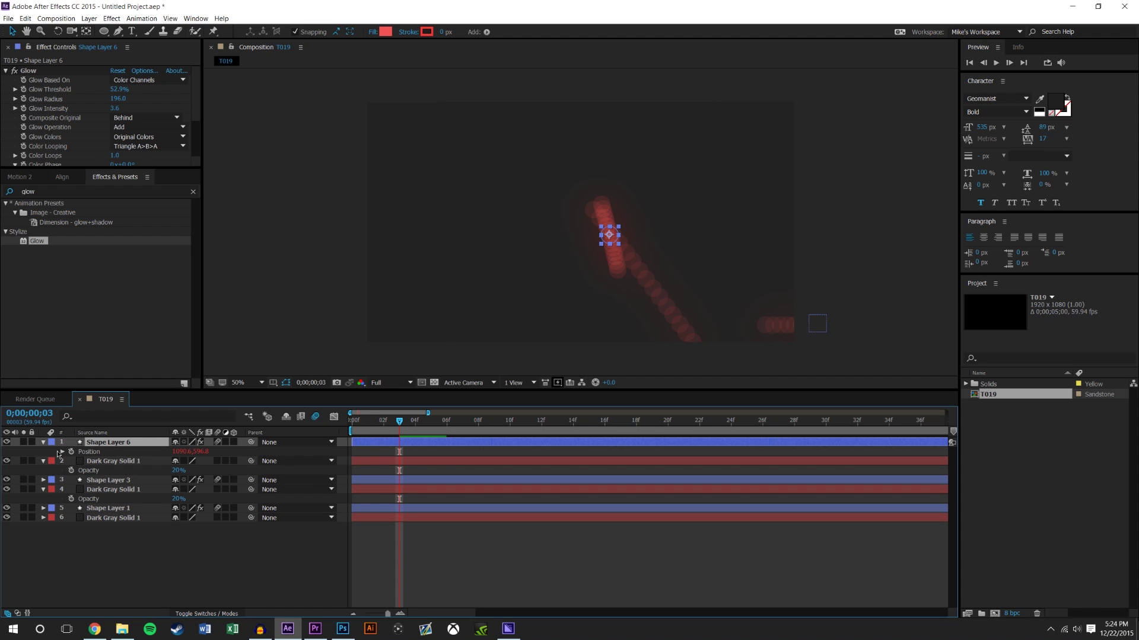
left_click(61, 452)
left_click(375, 461)
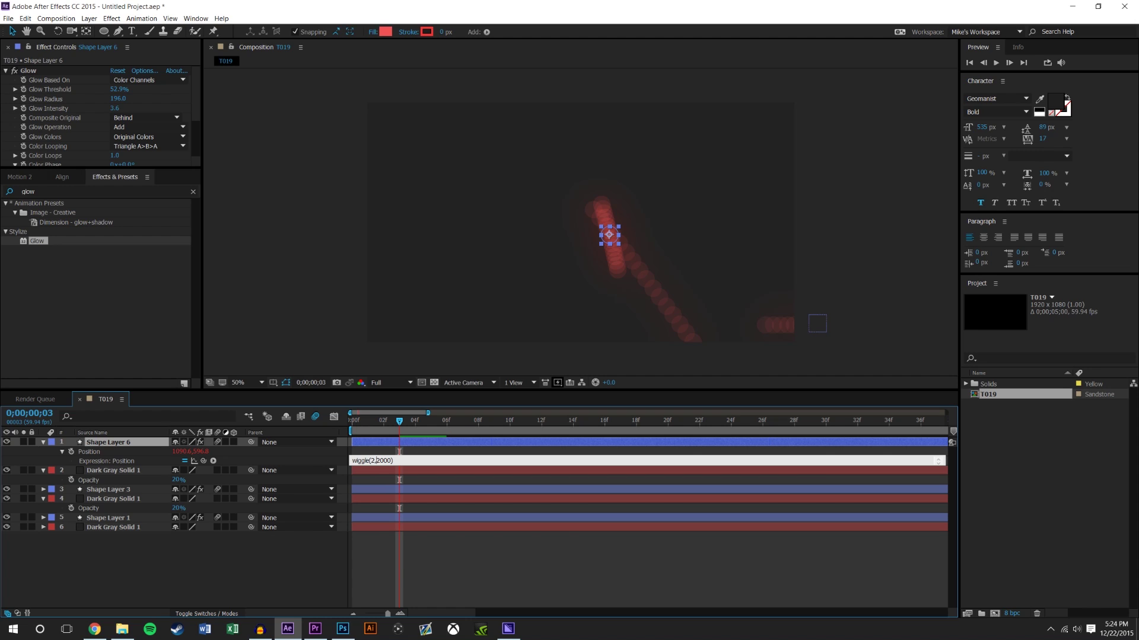
key("KP_Enter")
left_click(578, 542)
left_click(996, 63)
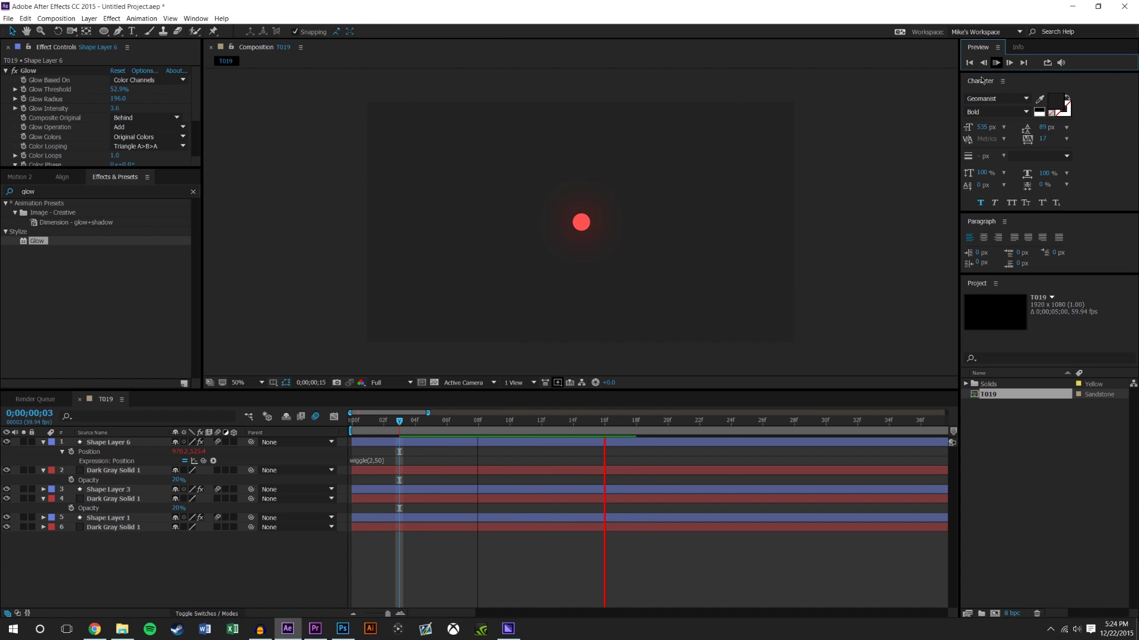
Step: Change Shape Layer 6's Position expression to wiggle(20,50) and preview it from the first frame
left_click(405, 426)
left_click(372, 461)
left_click(383, 461)
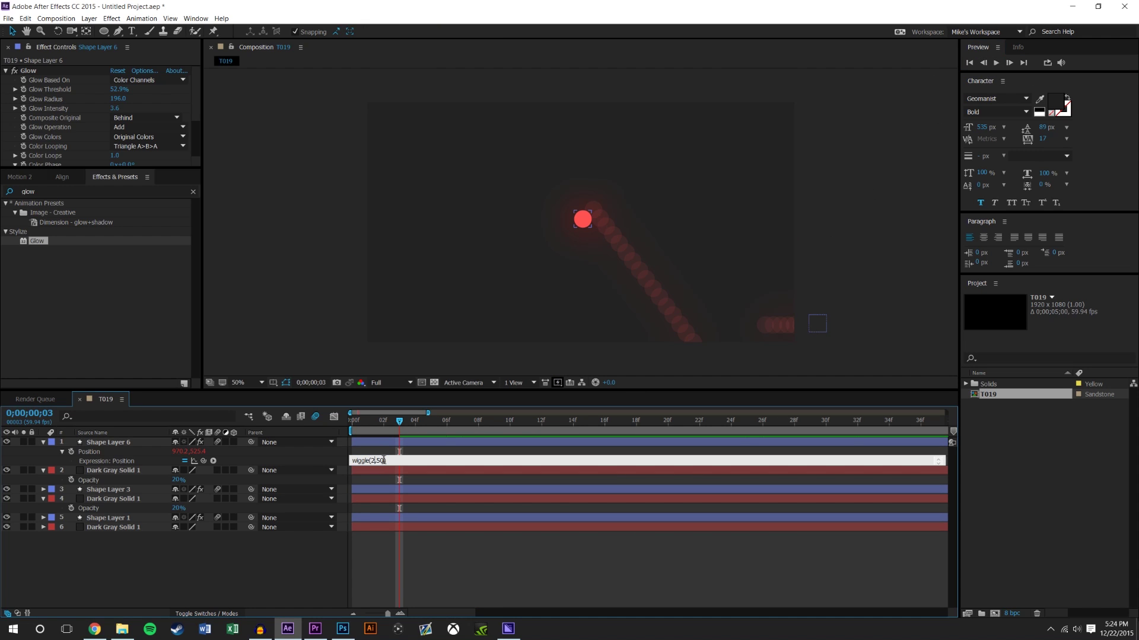
left_click_drag(401, 421, 351, 421)
left_click(997, 63)
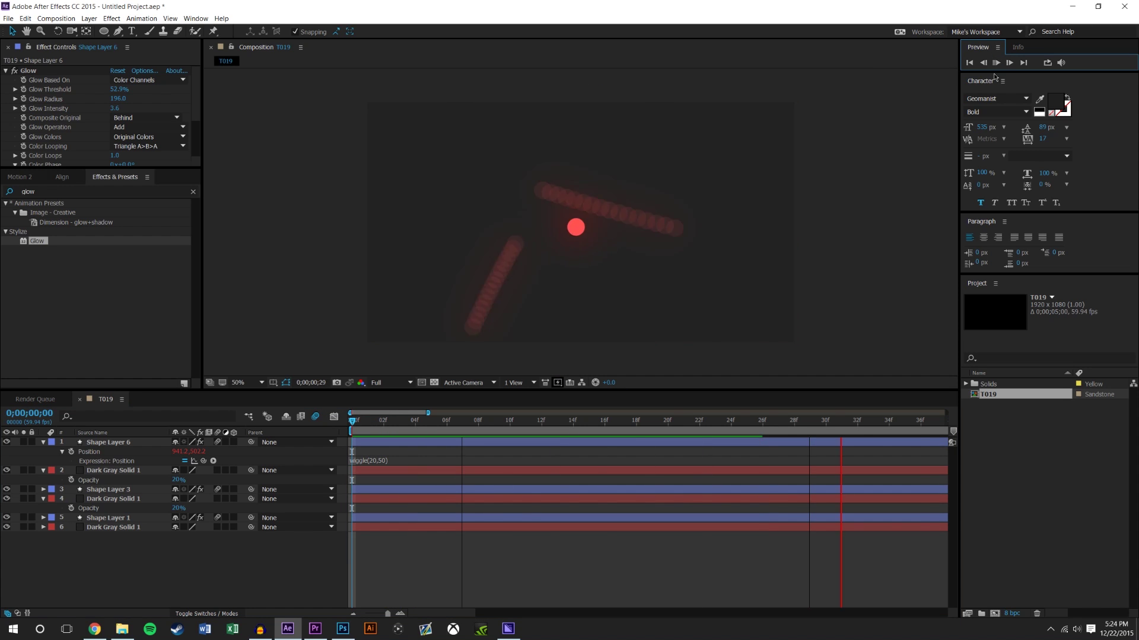